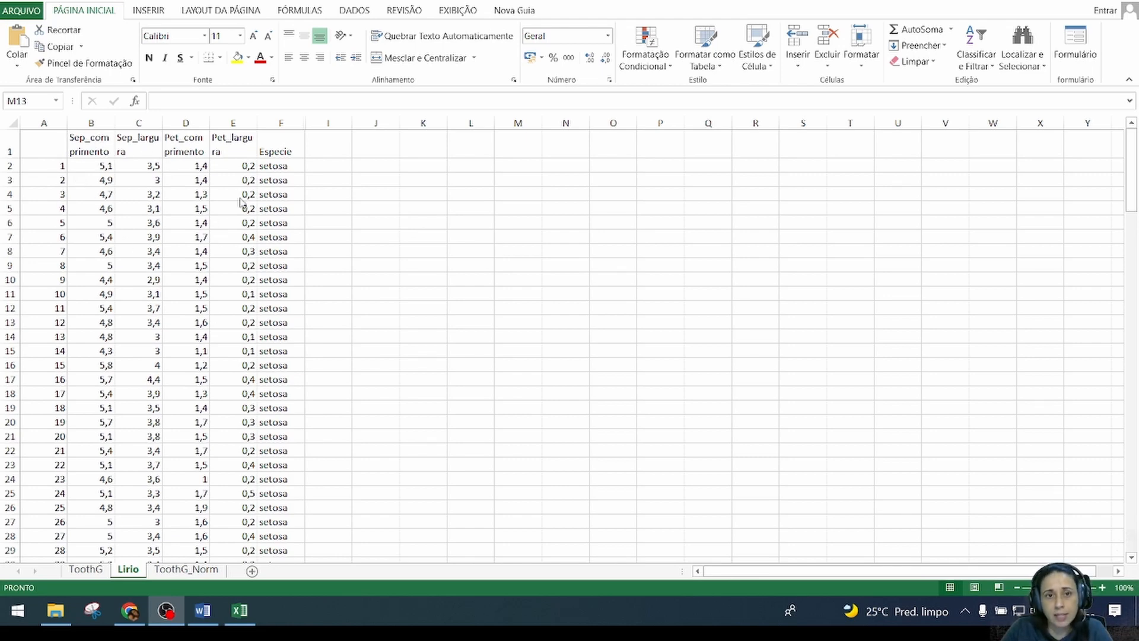
- Unhide columns G and H beside the Especie column and fit both column widths to their contents
left_click(297, 122)
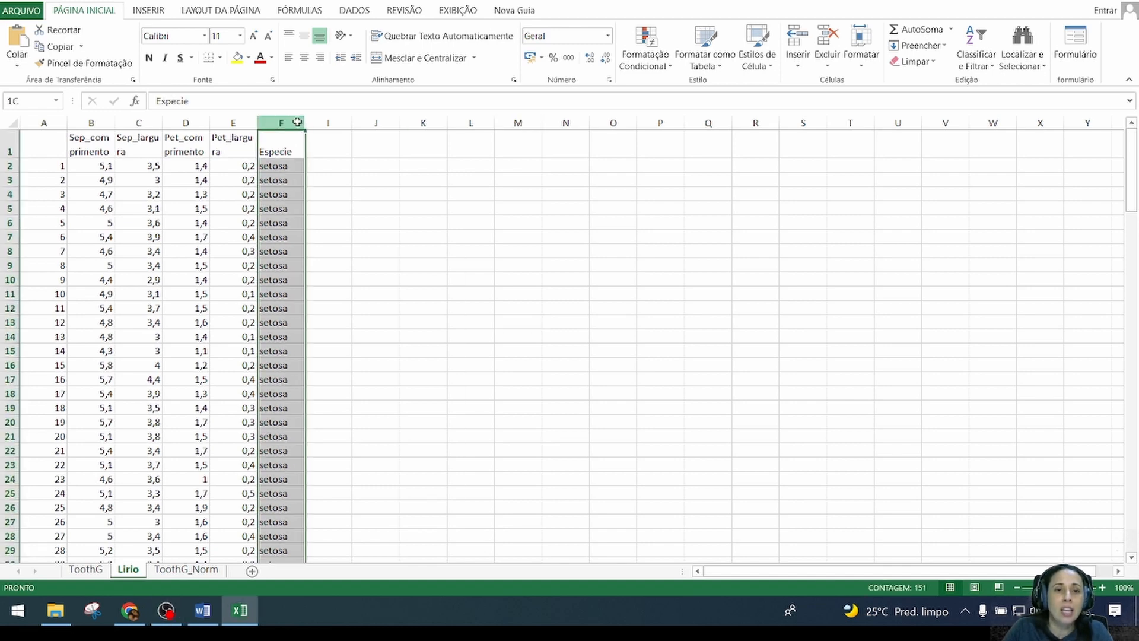
left_click_drag(297, 122, 325, 122)
right_click(326, 121)
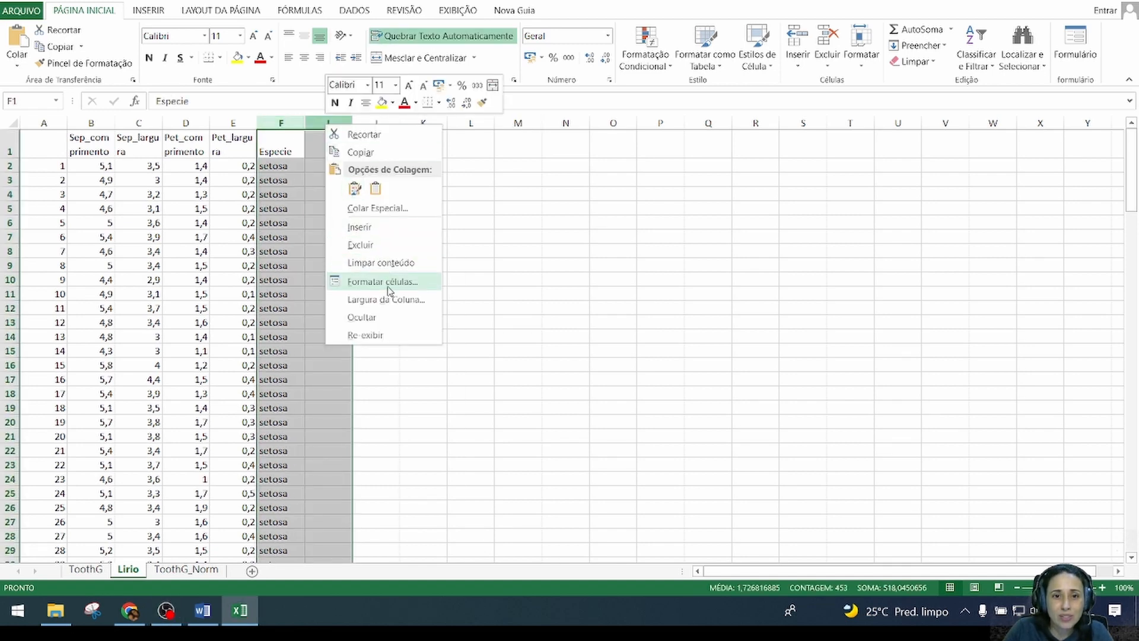
left_click(381, 336)
left_click(465, 293)
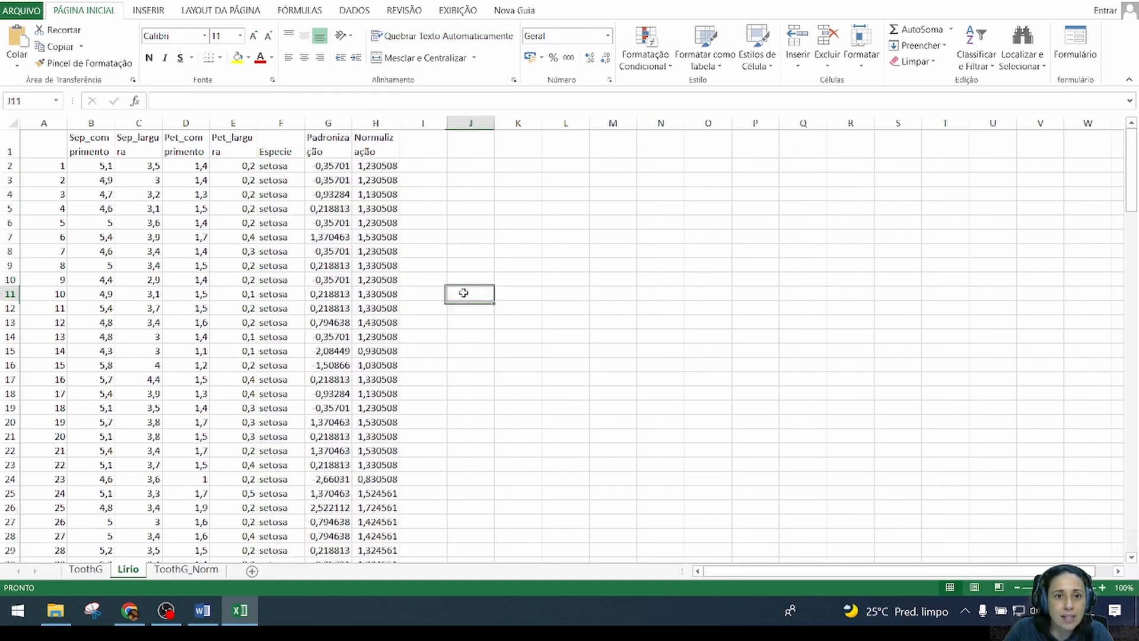
double_click(350, 123)
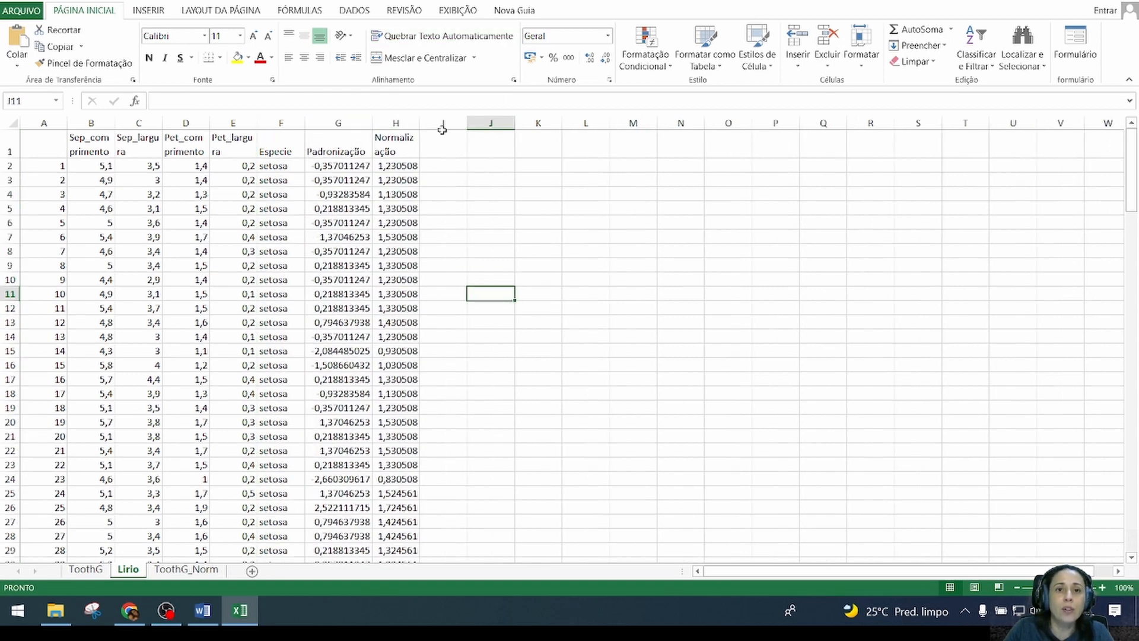
double_click(422, 124)
- Extend the MÉDIA and DESVPAD.A ranges in the Padronização formula in G2 to $D$2:$D$151
left_click(364, 166)
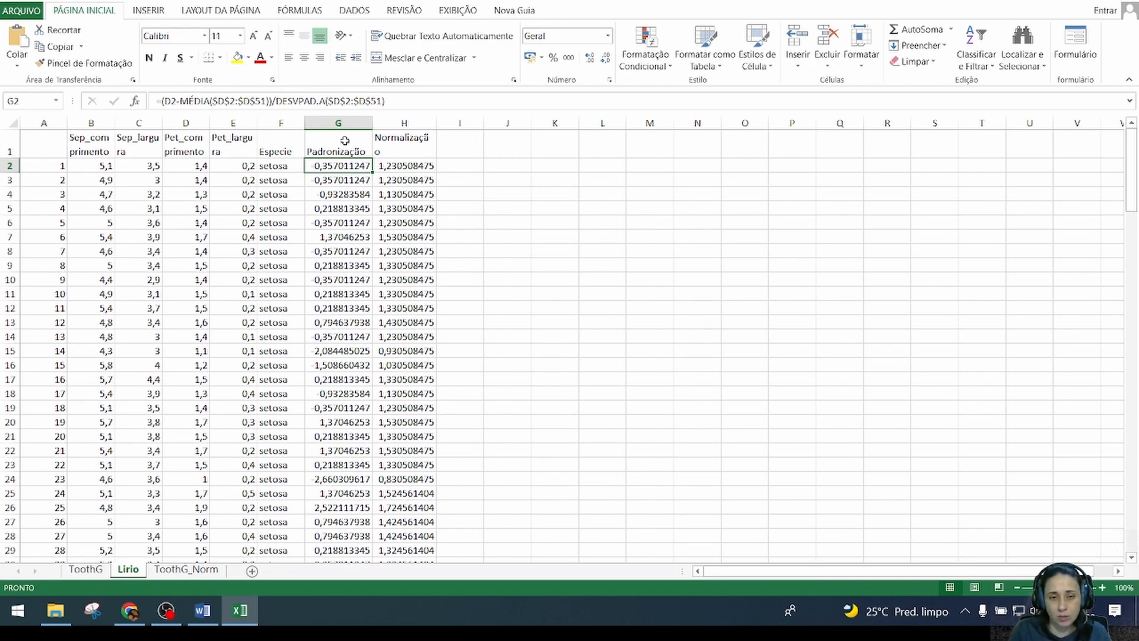
double_click(347, 166)
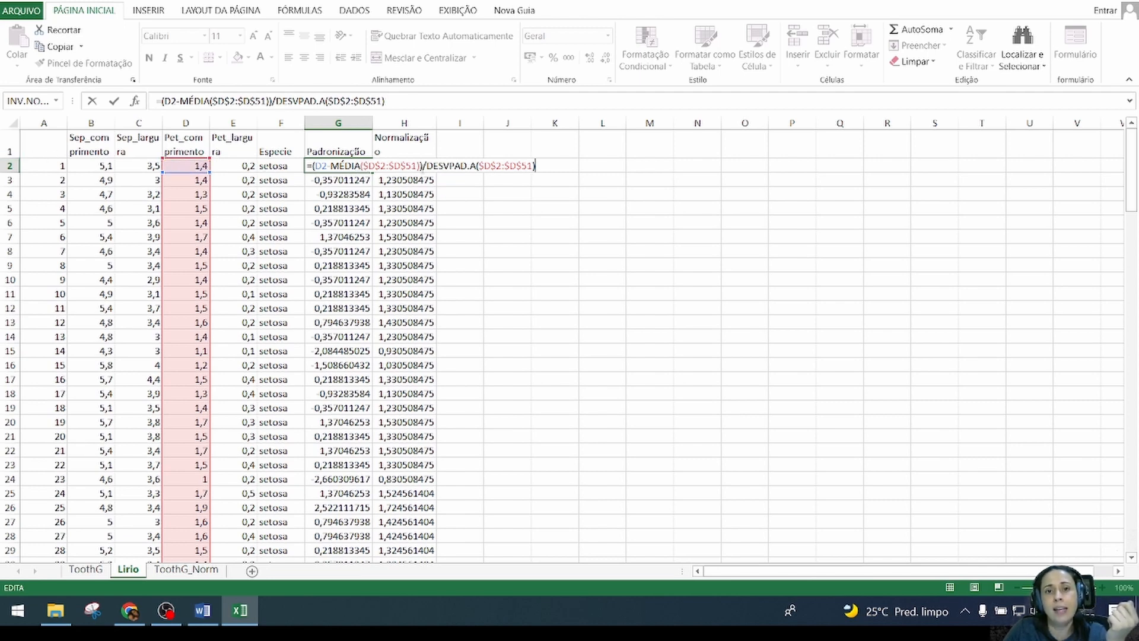
scroll(186, 272, "down", 3)
scroll(186, 273, "down", 8)
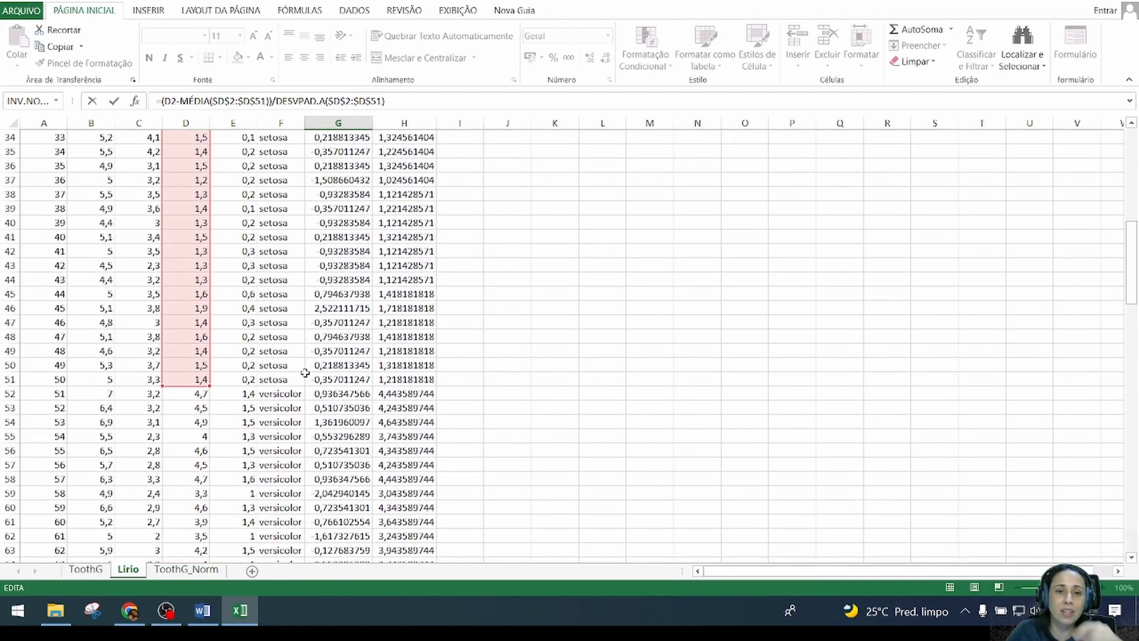
scroll(305, 379, "up", 11)
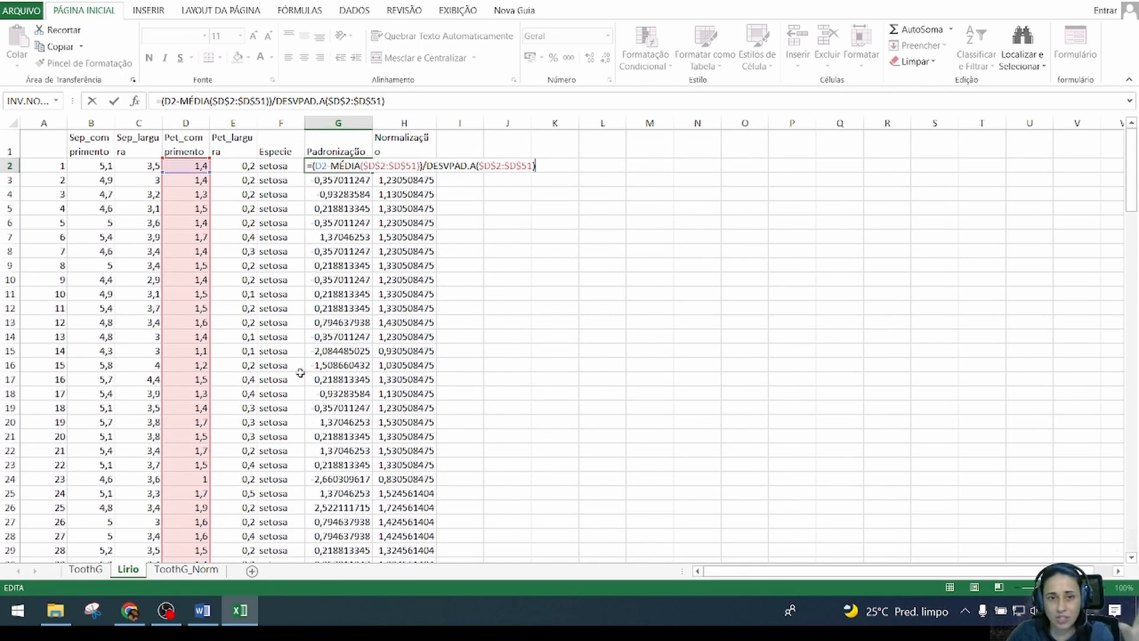
left_click(257, 102)
type("1")
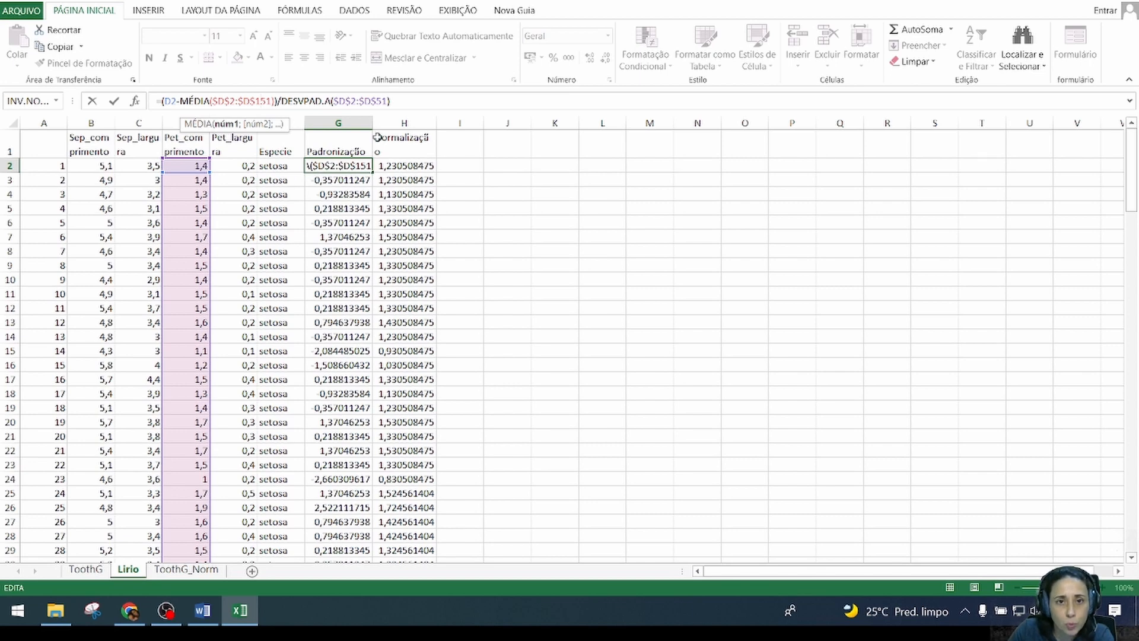
left_click(377, 102)
type("1")
key("Return")
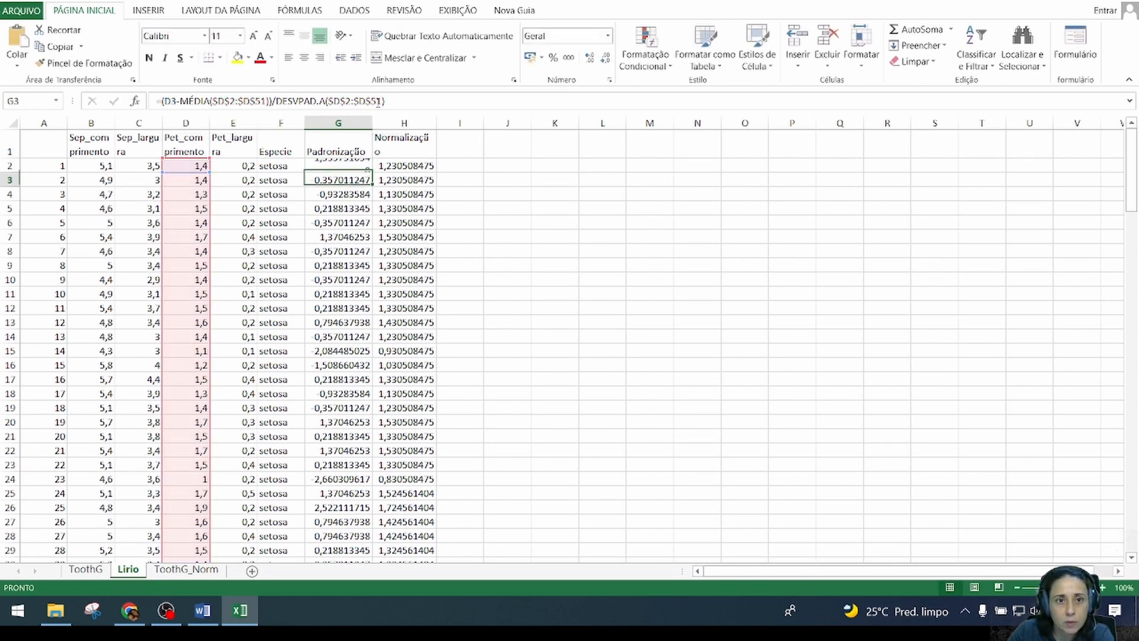
- Copy the G2 formula and paste it over all the filled cells of the Padronização column
left_click(368, 167)
key("ctrl+c")
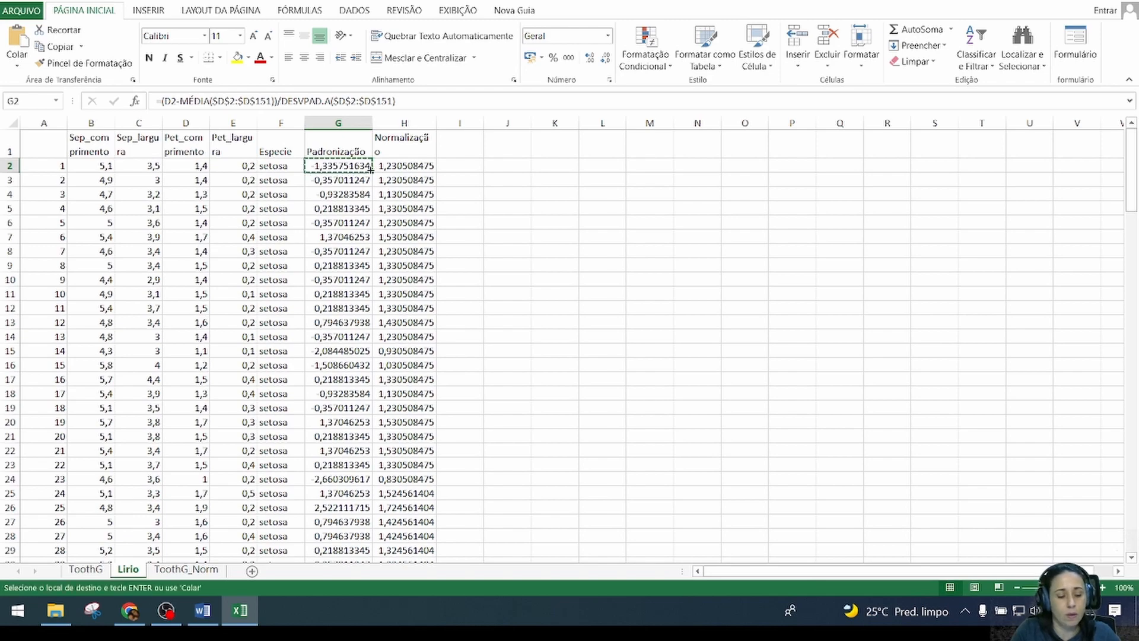
key("ctrl+shift+Down")
key("ctrl+v")
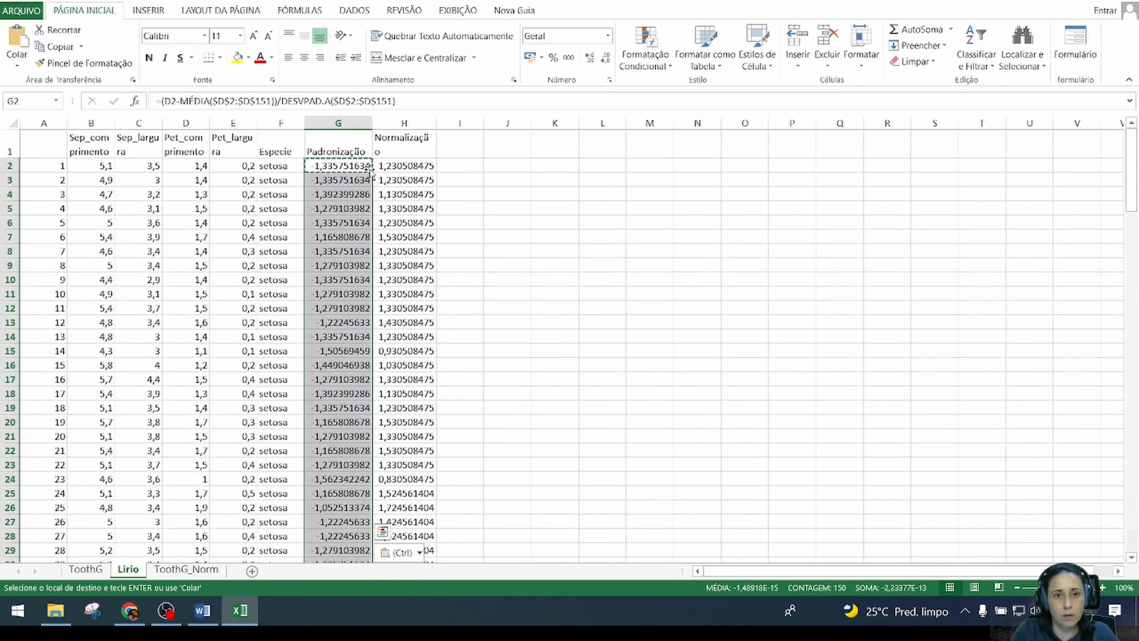
key("Escape")
key("Up")
- Inspect the cells referenced by the G2 formula down to the last data row of Pet_comprimento
left_click(369, 169)
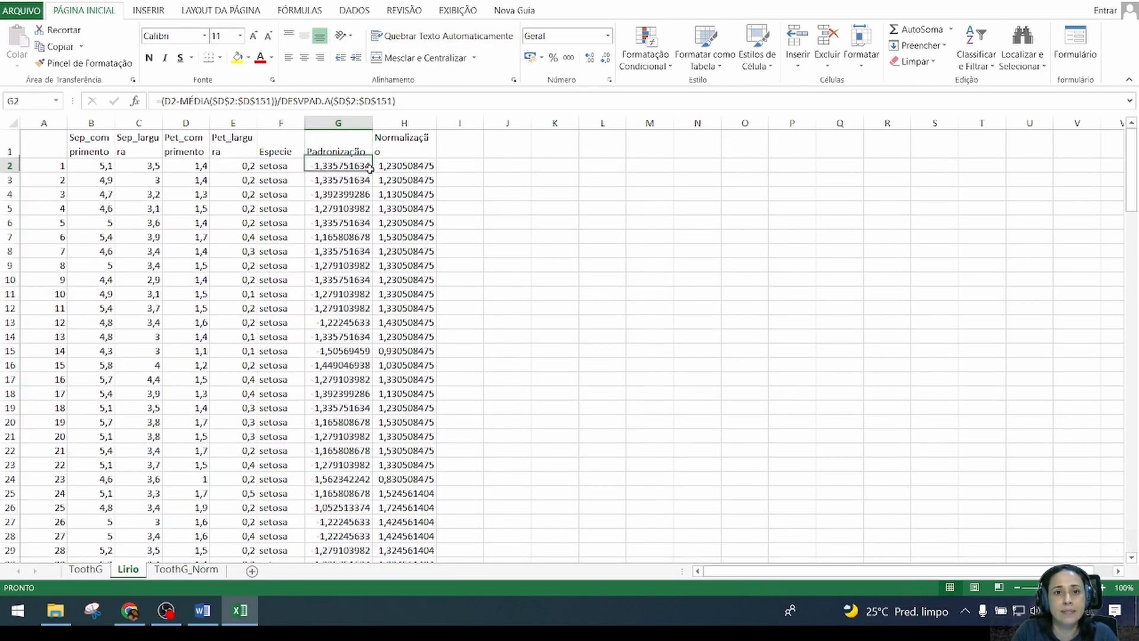
key("F2")
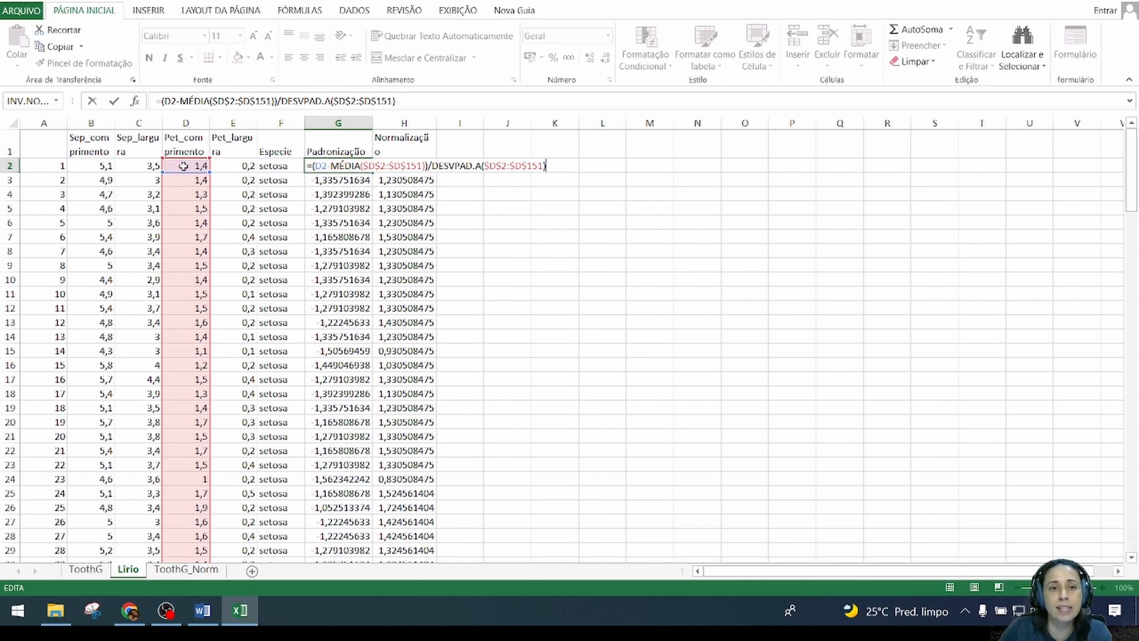
scroll(183, 166, "down", 20)
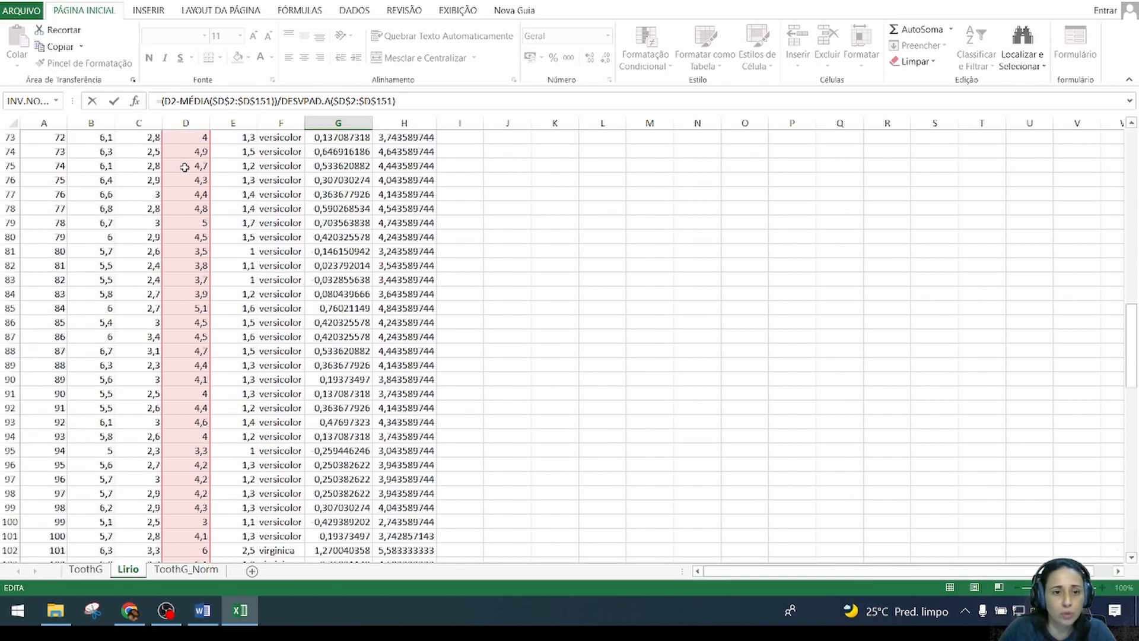
scroll(184, 167, "down", 17)
scroll(189, 164, "up", 18)
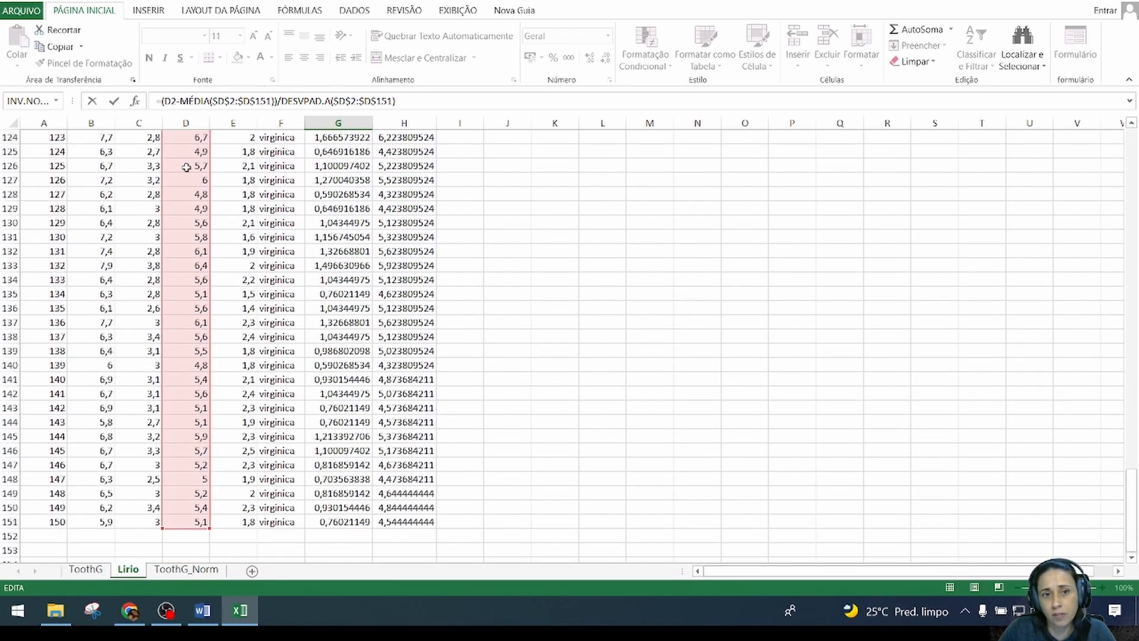
scroll(189, 165, "up", 20)
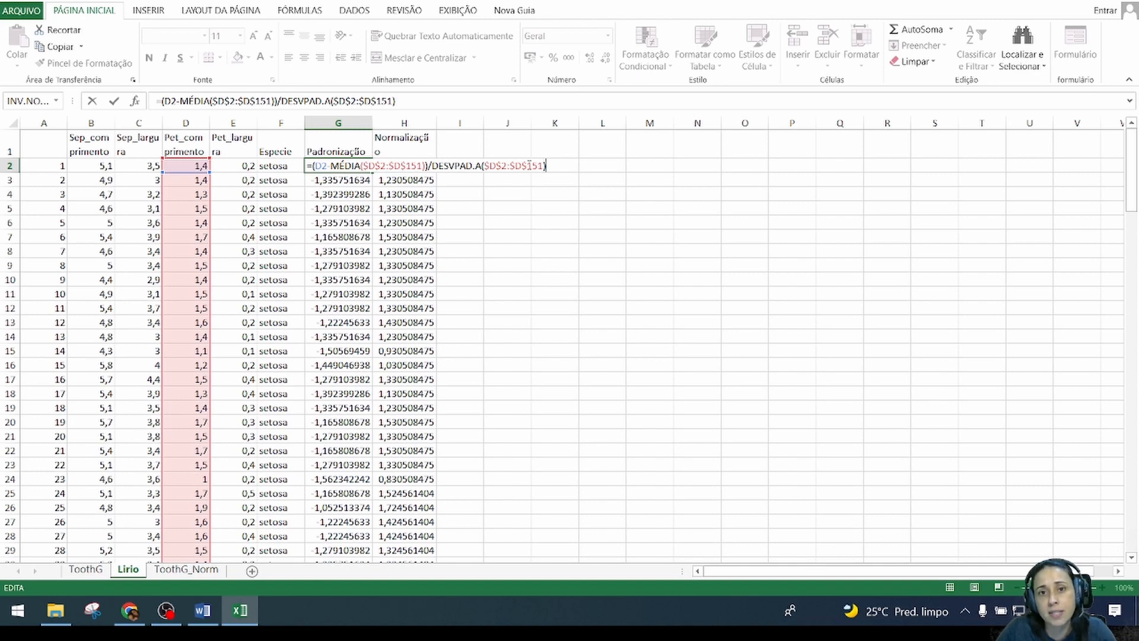
key("Return")
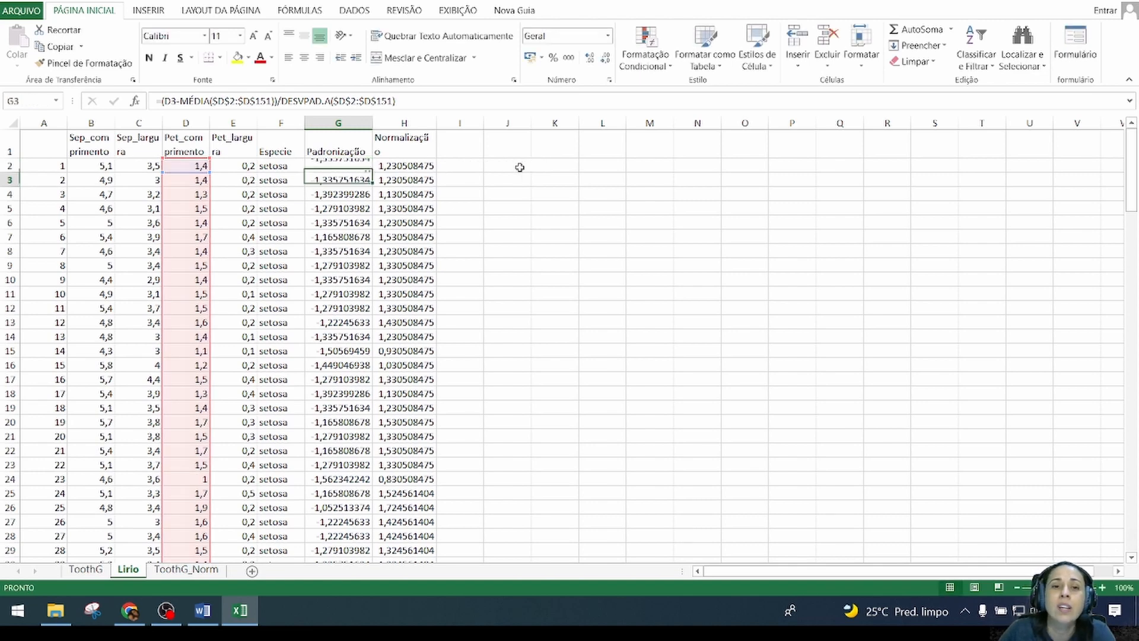
- Fill the standardization formula from G2 down through row 151 and review the column
left_click(349, 165)
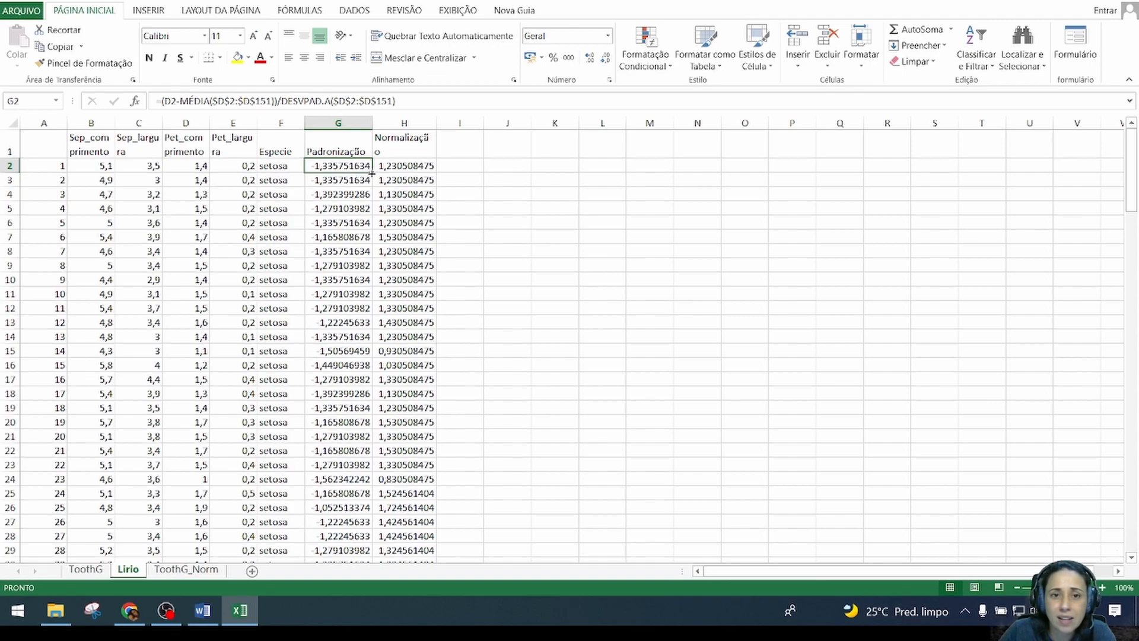
left_click_drag(372, 173, 355, 525)
scroll(345, 471, "up", 11)
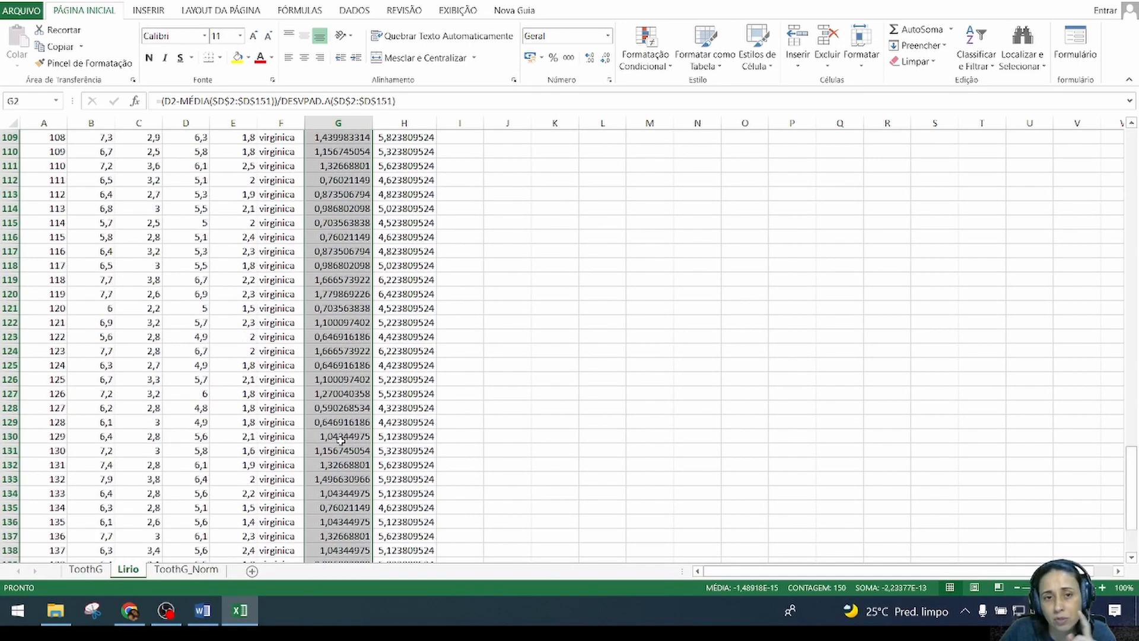
scroll(357, 227, "up", 4)
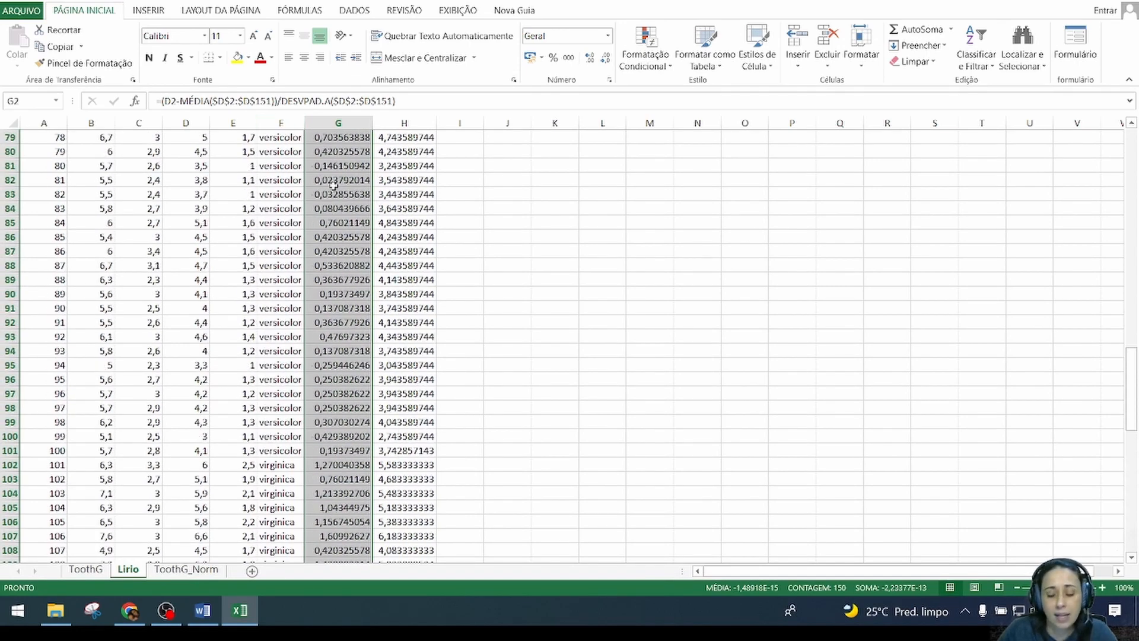
- Reopen the G2 formula and examine the absolute references inside its MÉDIA and DESVPAD.A functions
key("ctrl+Up")
key("Down")
key("F2")
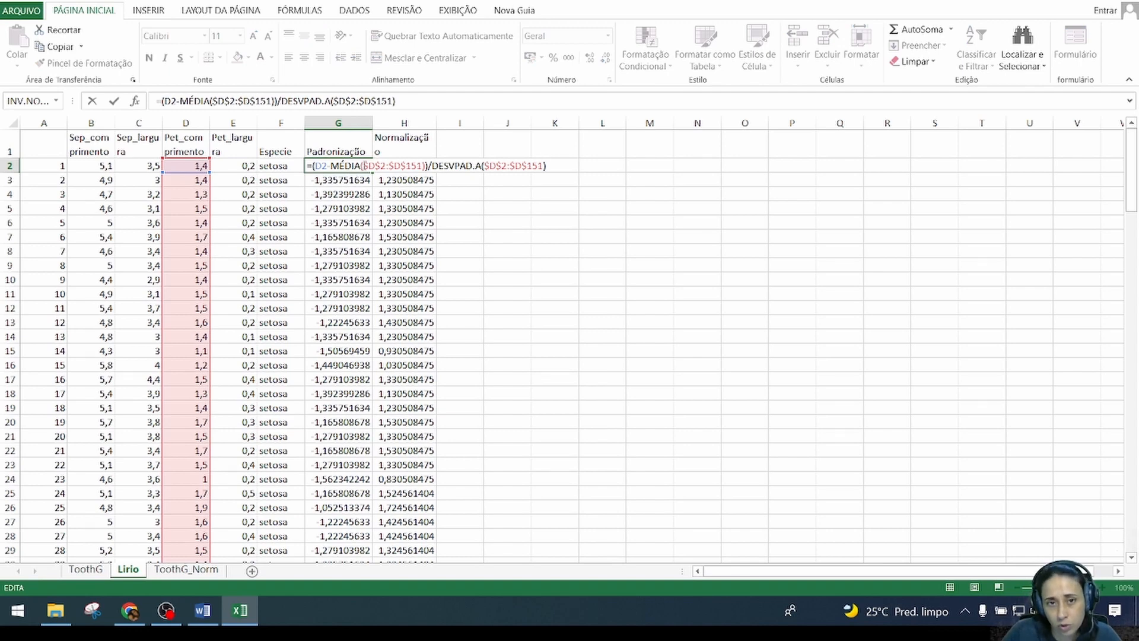
left_click(365, 166)
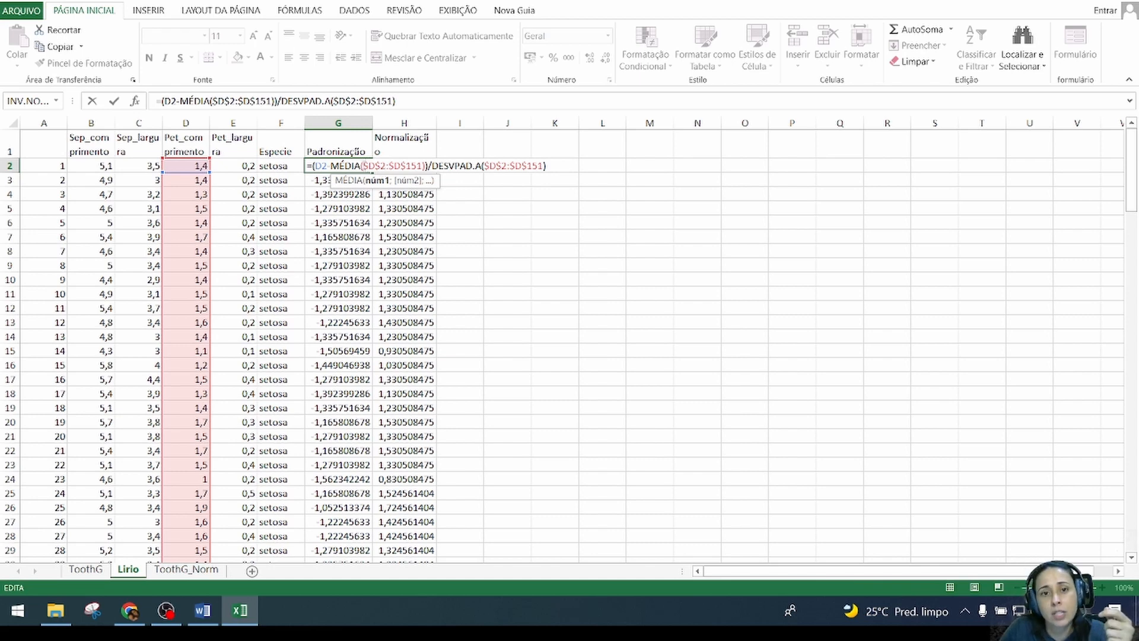
left_click_drag(364, 167, 385, 168)
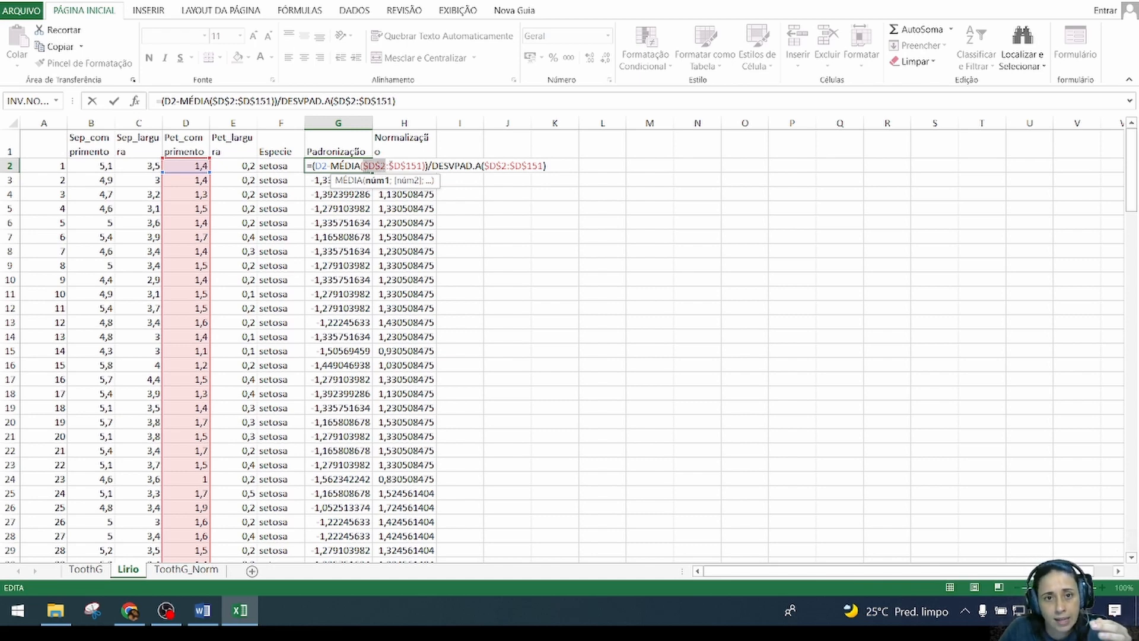
left_click_drag(389, 167, 406, 167)
left_click_drag(485, 166, 533, 166)
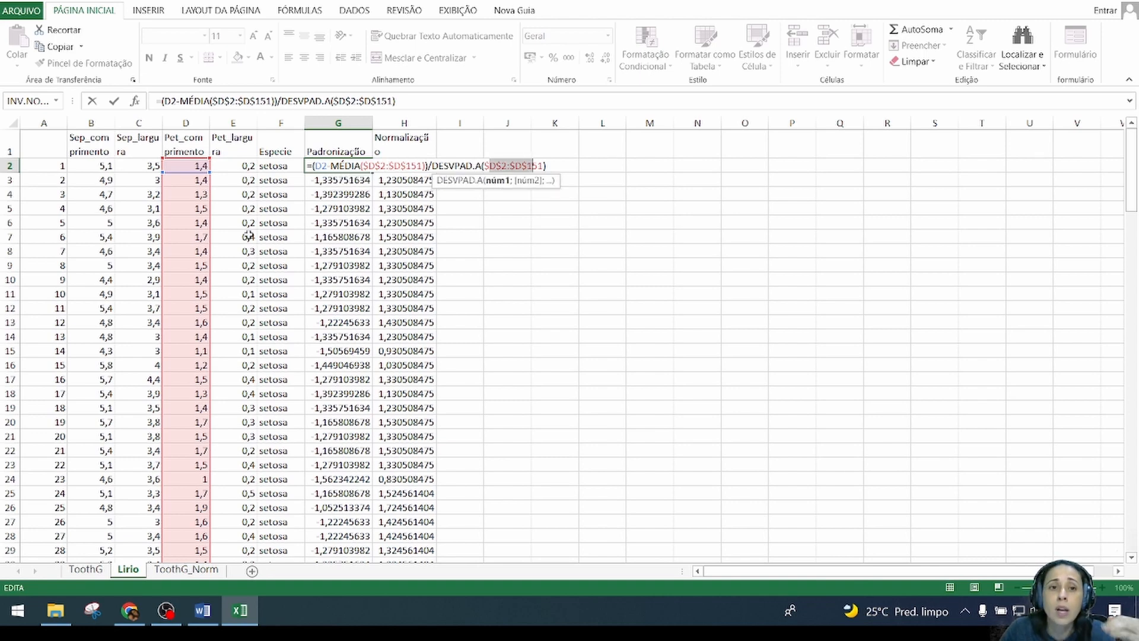
key("Return")
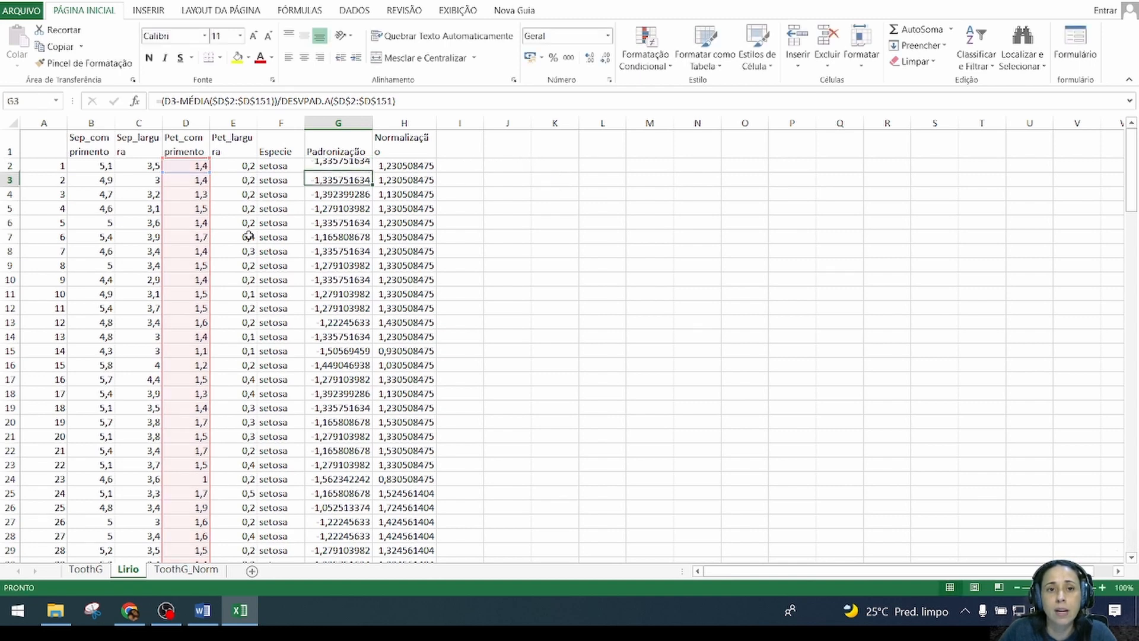
- Examine the G3 formula's references to Pet_comprimento down to row 151, then return to cell G2
key("F2")
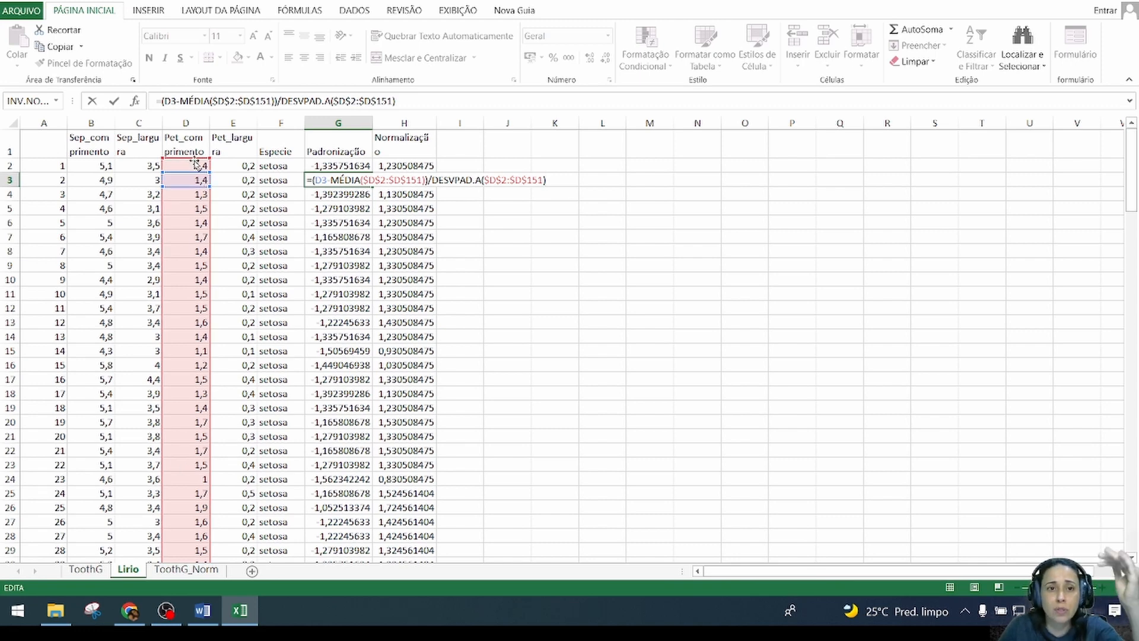
scroll(195, 518, "down", 15)
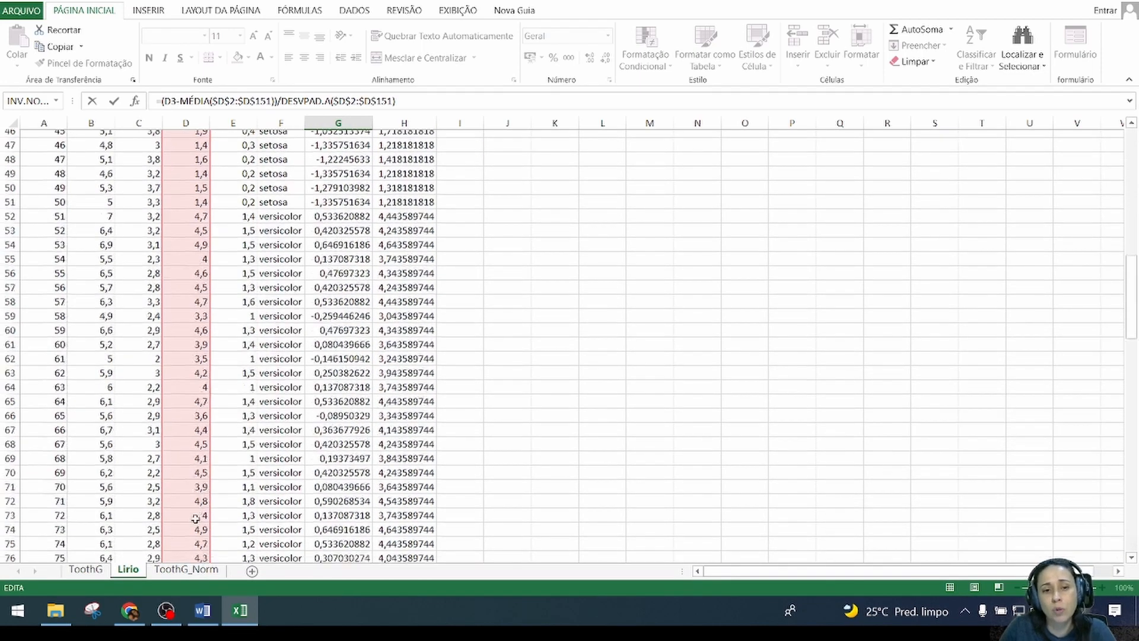
scroll(195, 518, "down", 20)
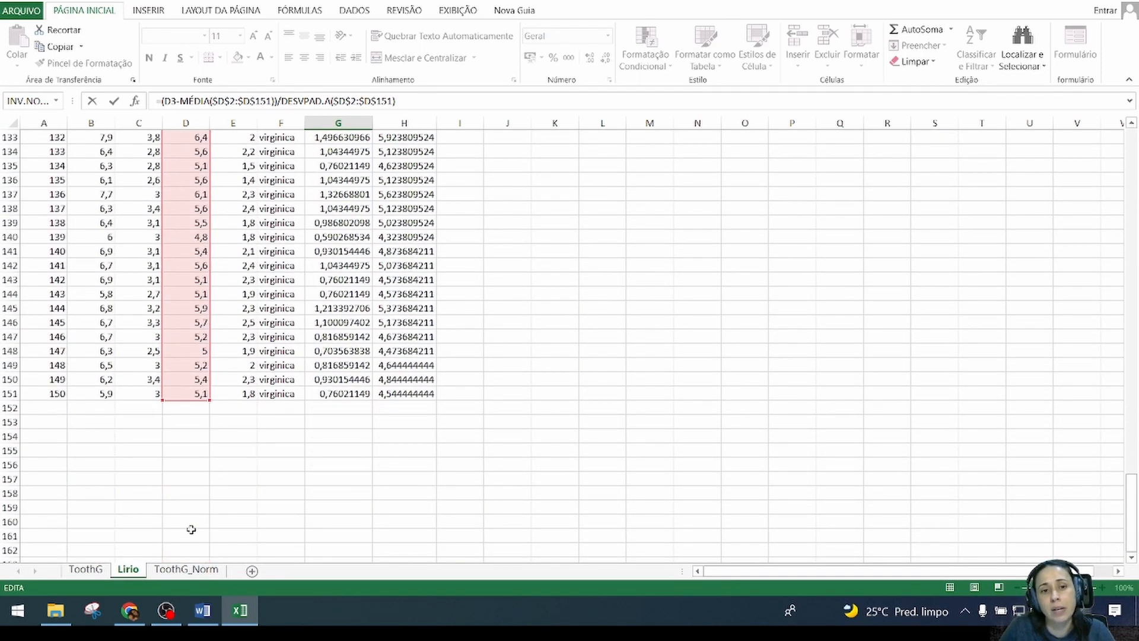
scroll(191, 529, "up", 20)
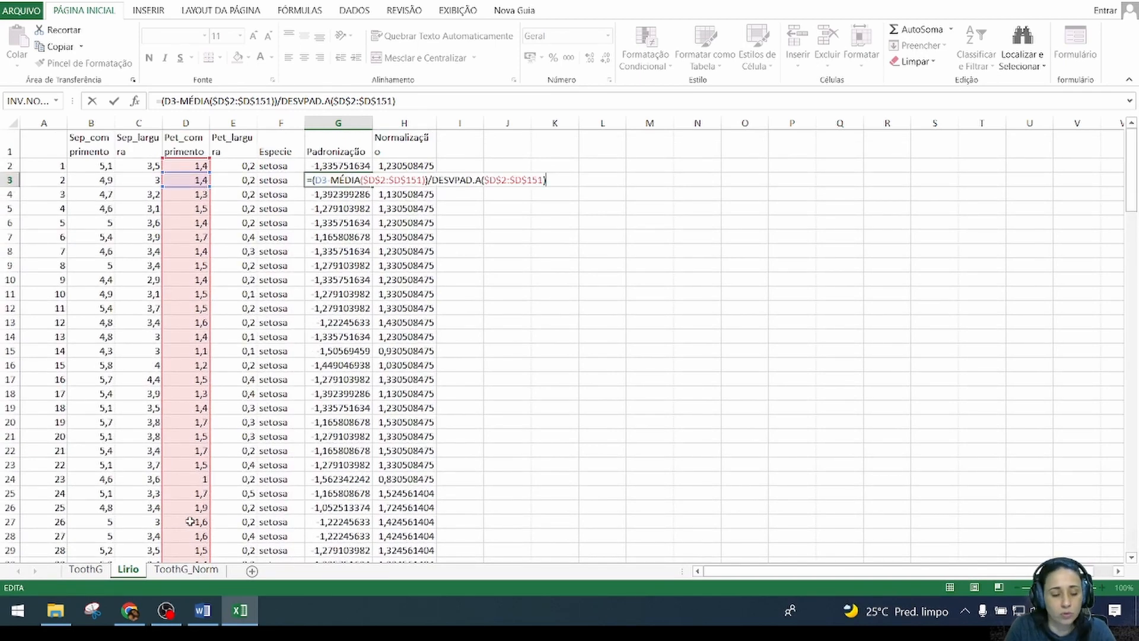
key("Return")
key("Up")
key("Up")
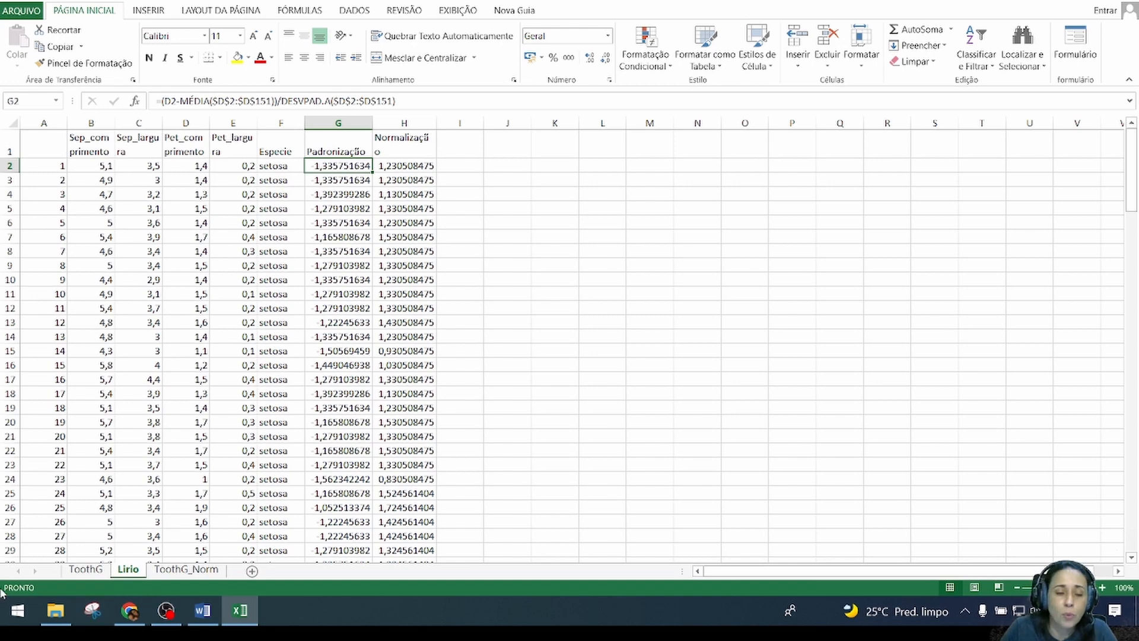
- Switch to RStudio and compare the Pet_pad values in EAE_pad with Excel's Padronização column
mouse_move(47, 616)
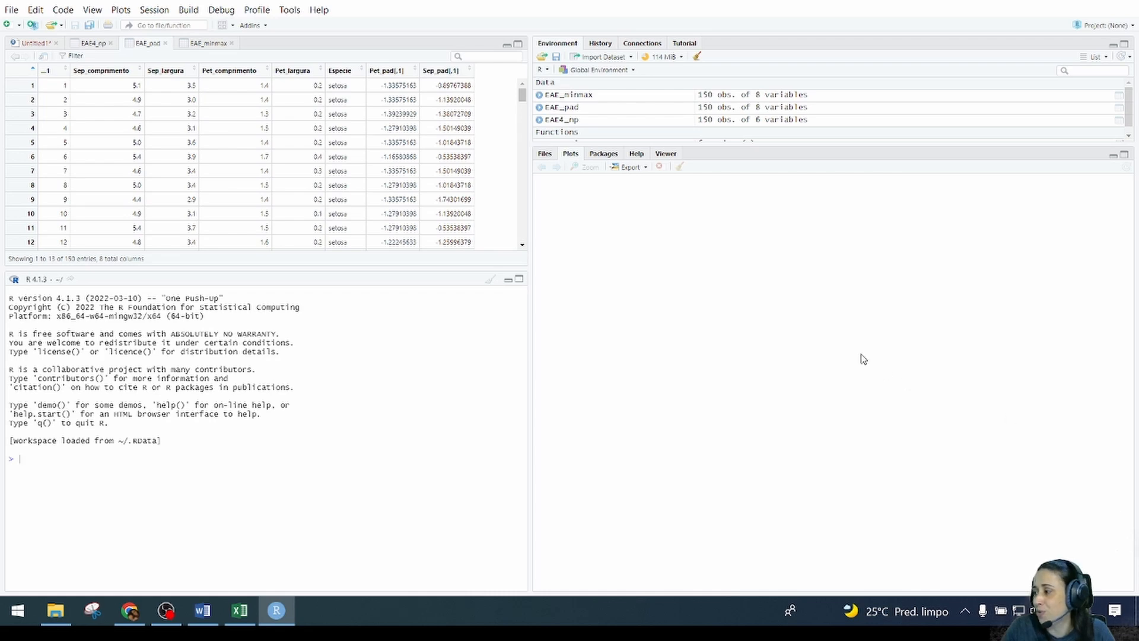
key("alt+Tab")
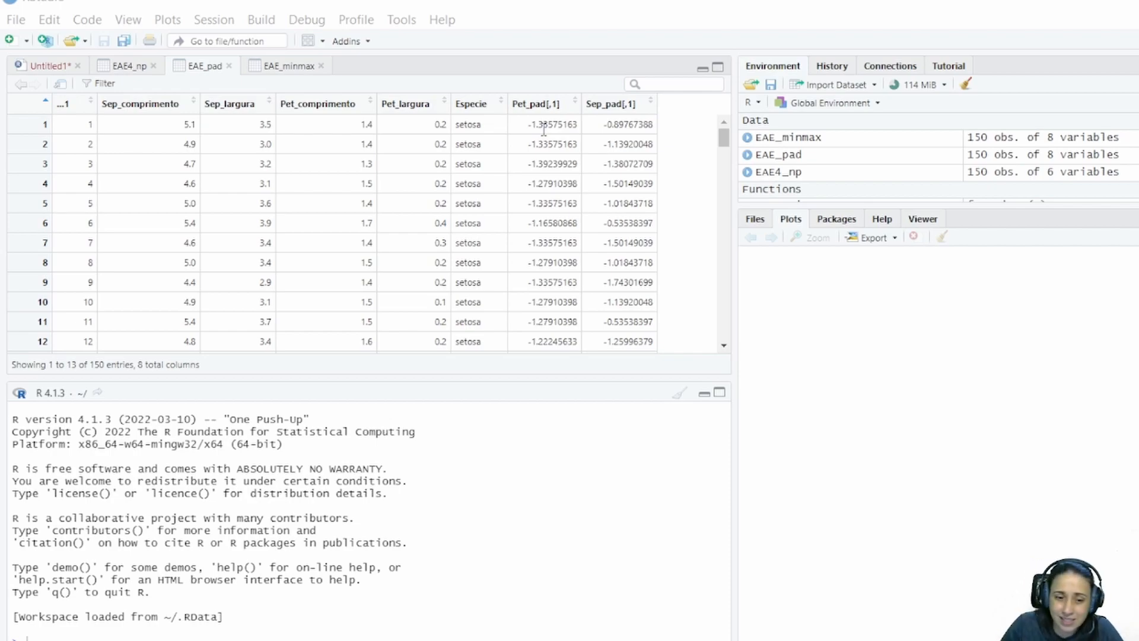
key("alt+Tab")
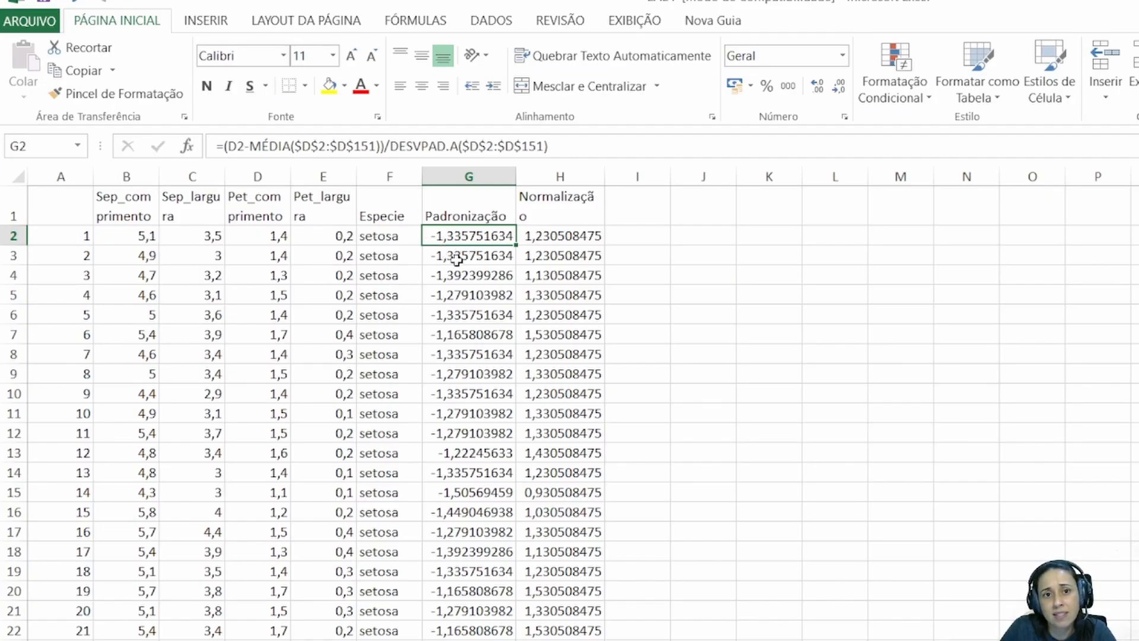
key("alt+Tab")
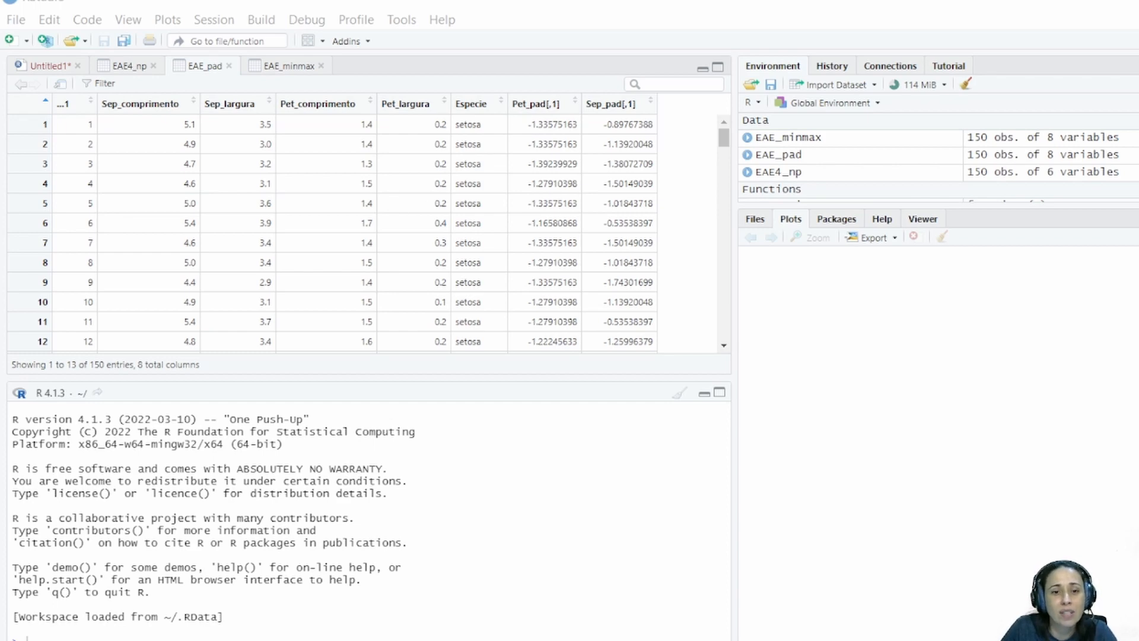
- Switch back to Excel, select the normalization formula in H2, and widen column H to fit its header on one line
key("alt+Tab")
left_click(469, 275)
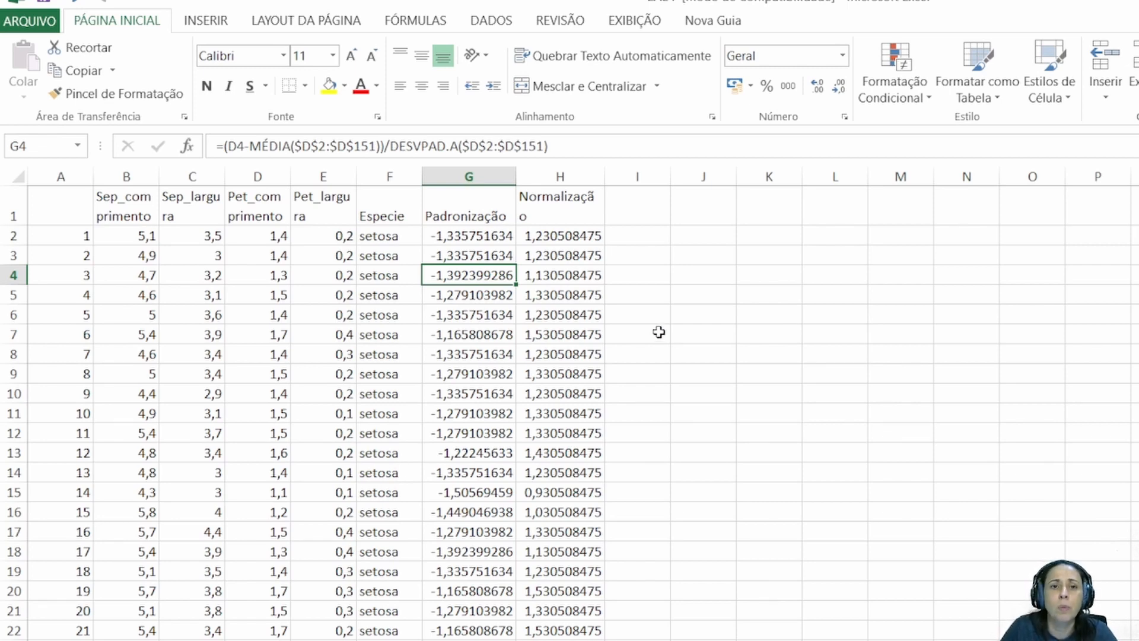
left_click(575, 221)
left_click(576, 233)
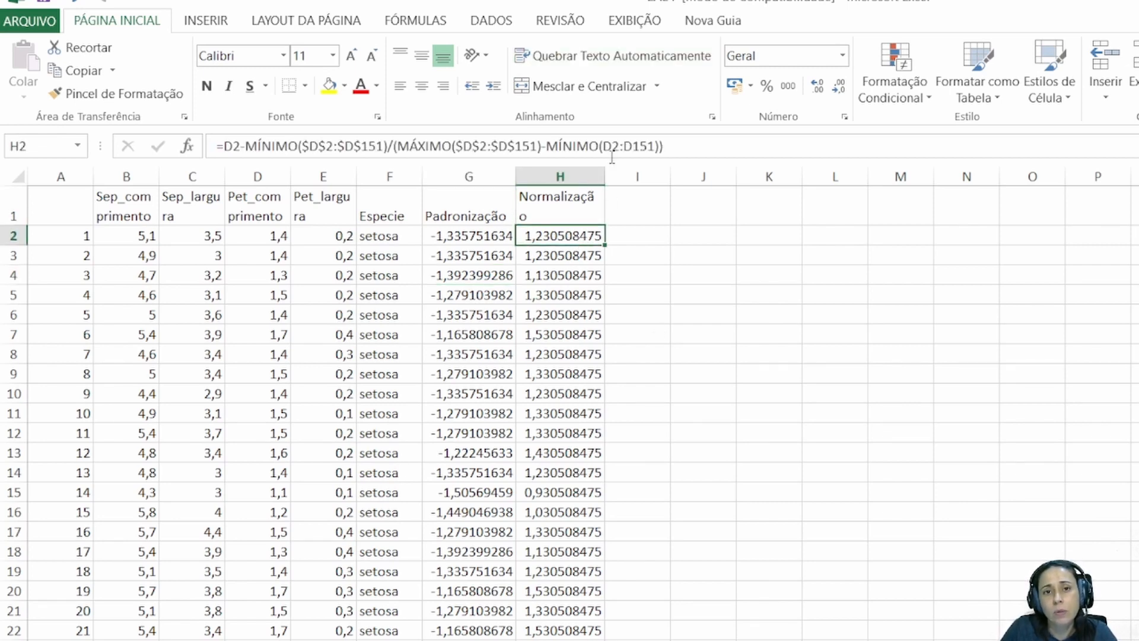
left_click_drag(605, 172, 622, 172)
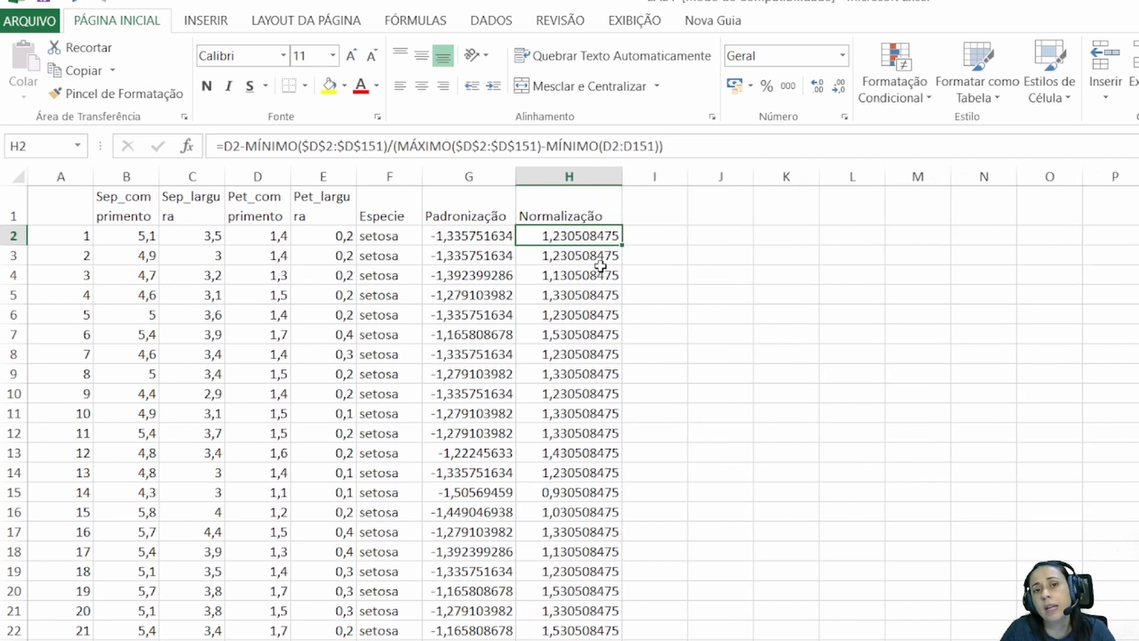
- Extend the header in H1 to read "Normalização Min-Max"
left_click(593, 212)
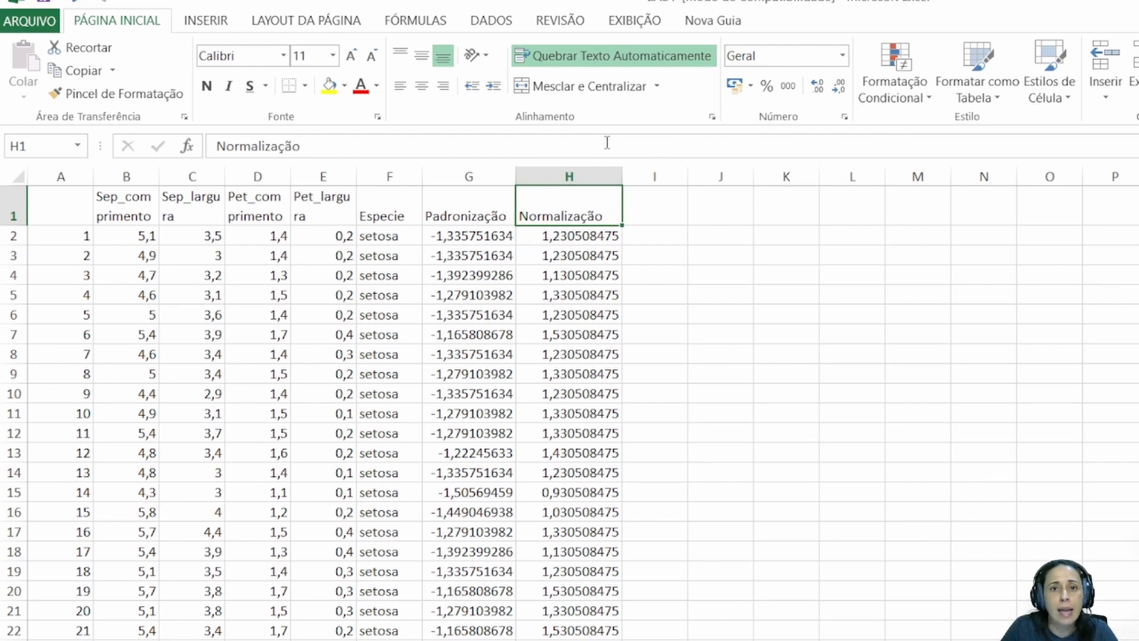
left_click(609, 145)
type("Min")
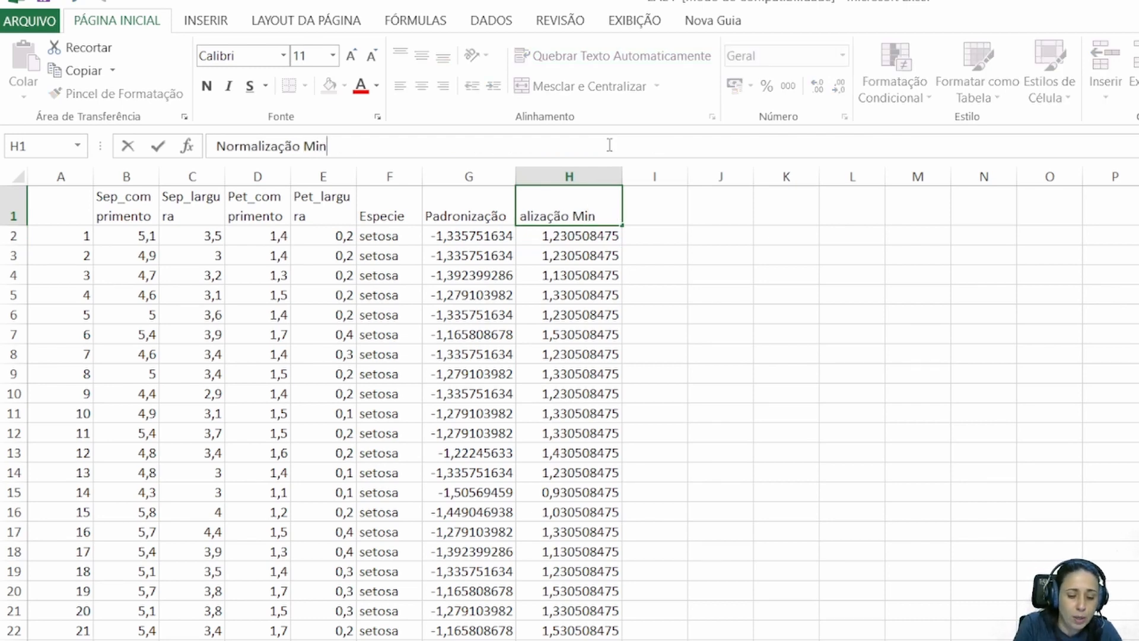
type("-Max")
key("Return")
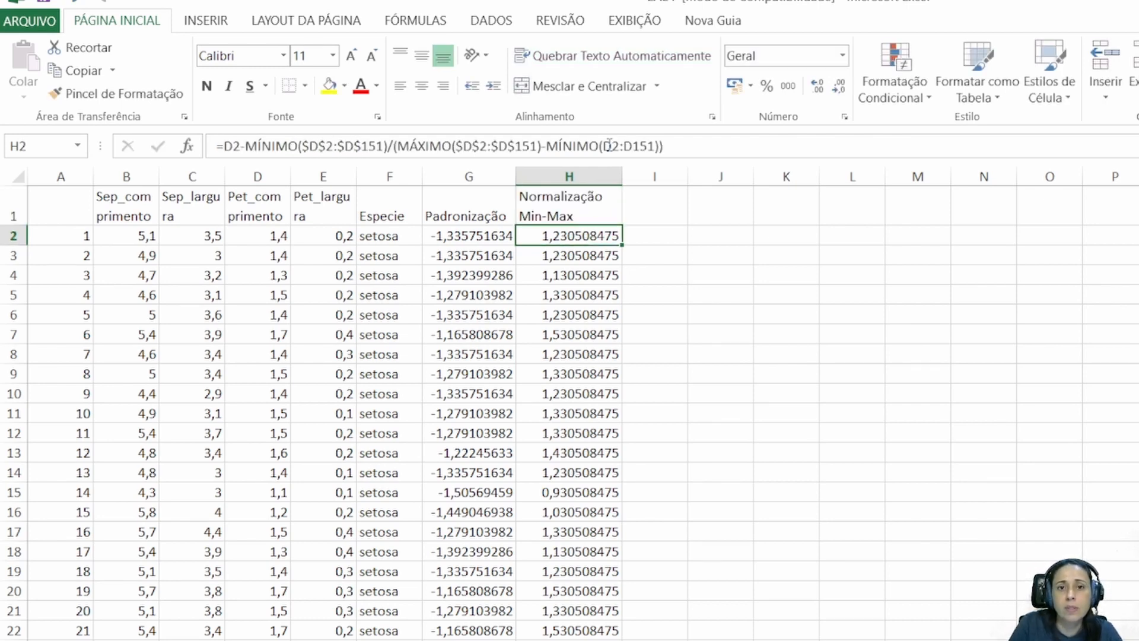
- Enclose D2-MÍNIMO($D$2:$D$151) in parentheses as the numerator of the H2 normalization formula
left_click(486, 197)
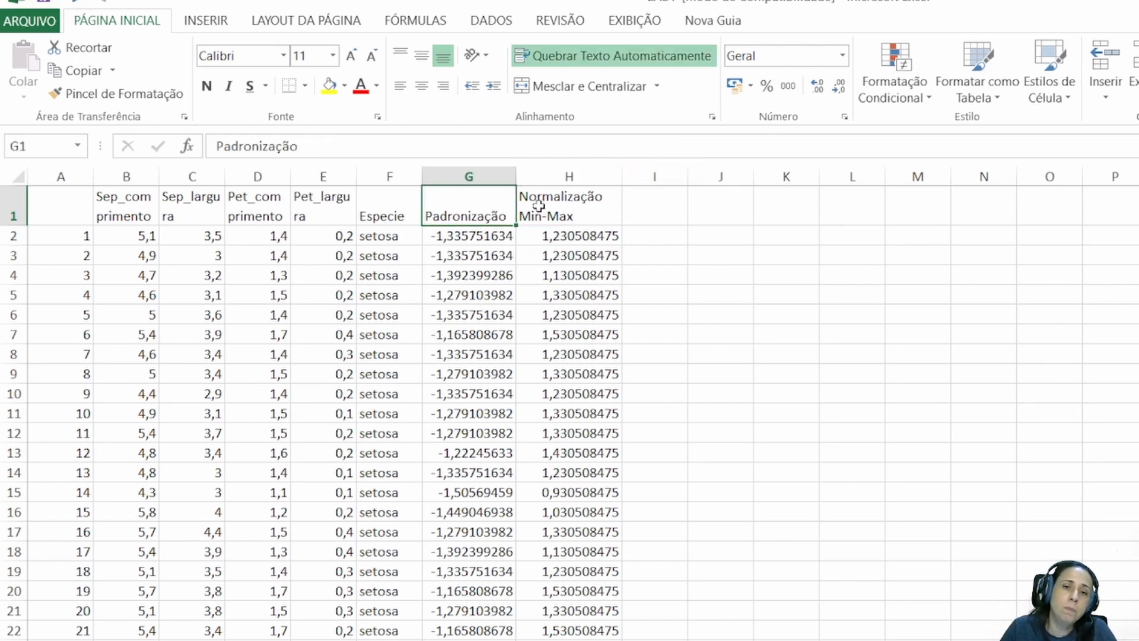
left_click(589, 236)
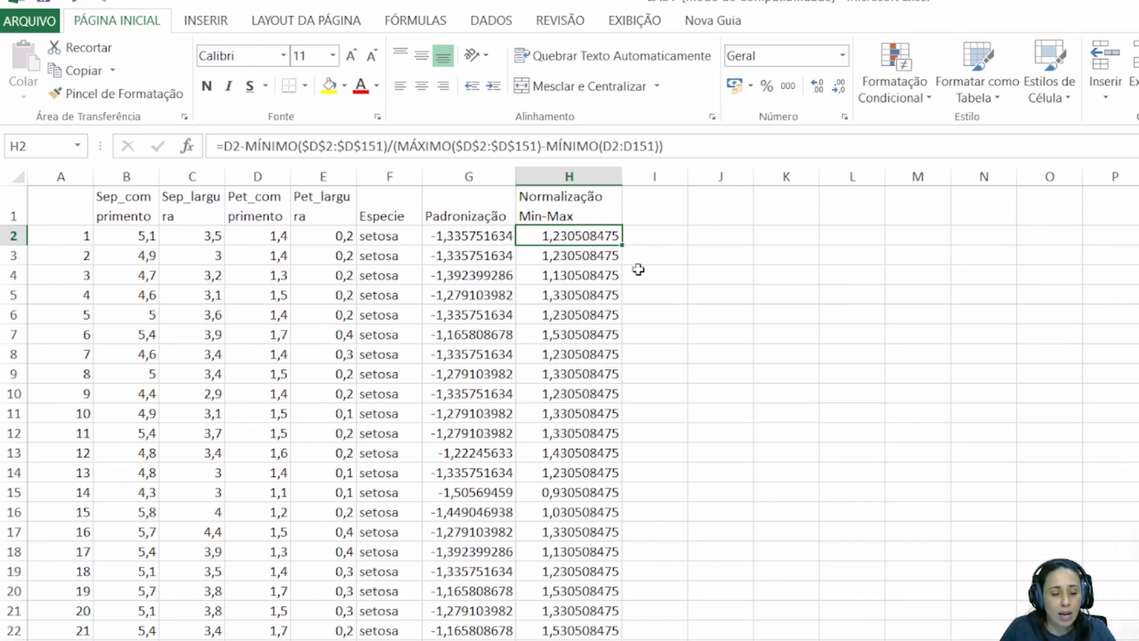
key("F2")
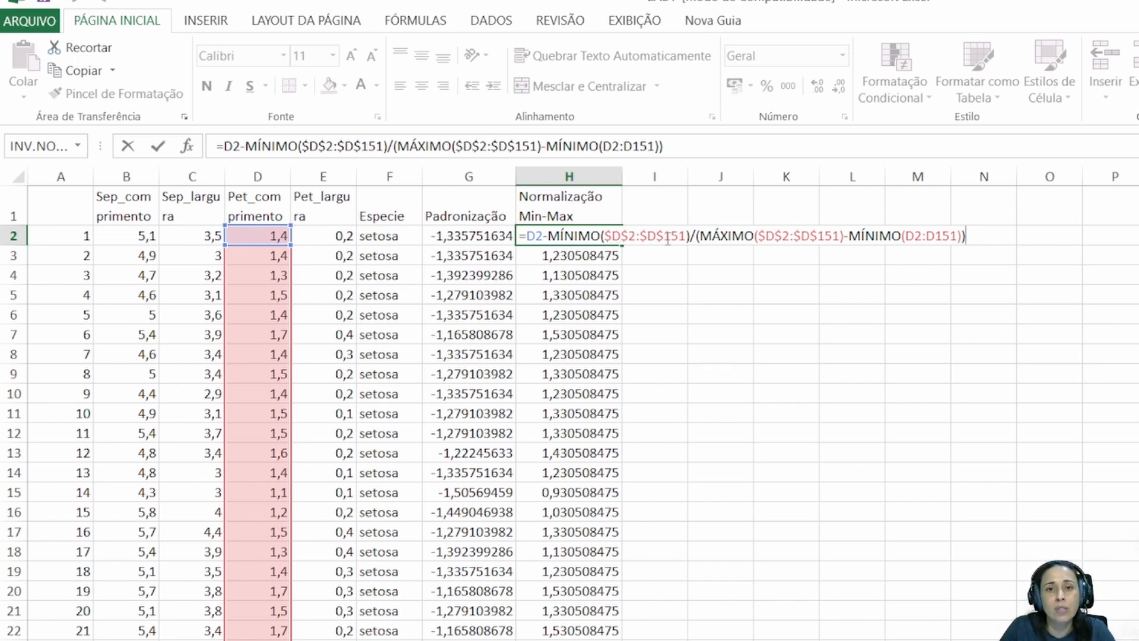
left_click_drag(604, 235, 685, 231)
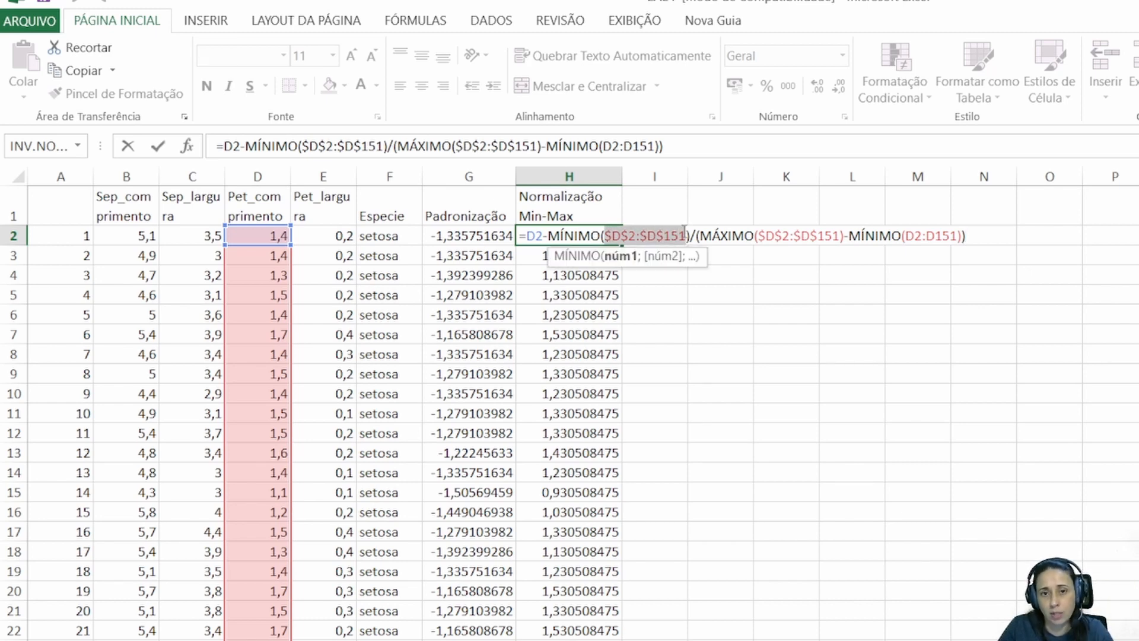
left_click(575, 237)
left_click(528, 236)
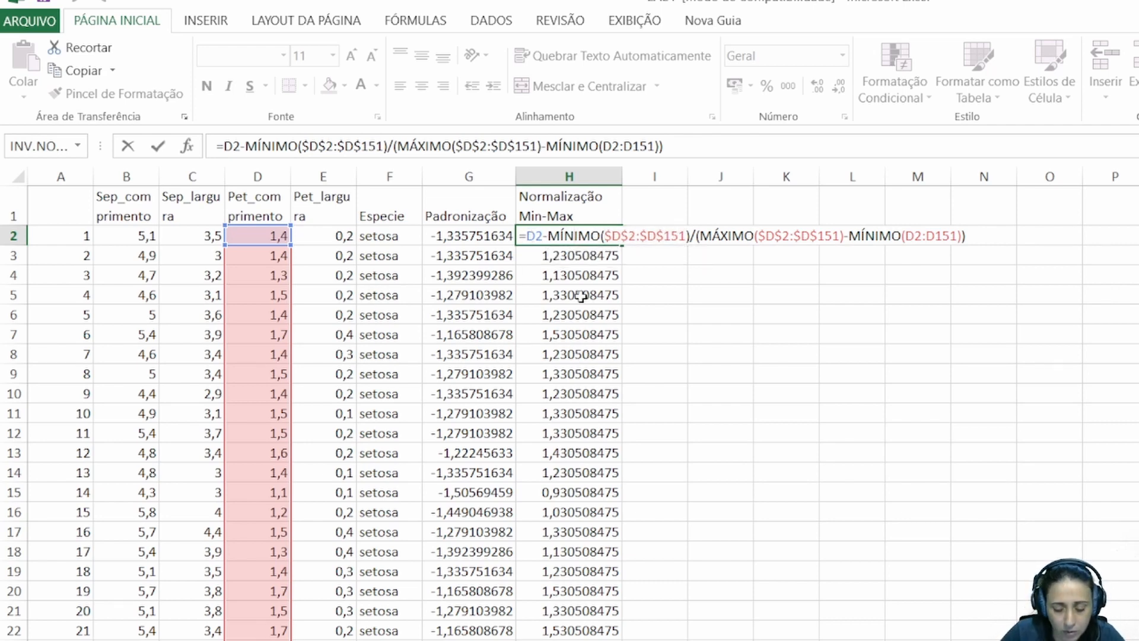
type("(")
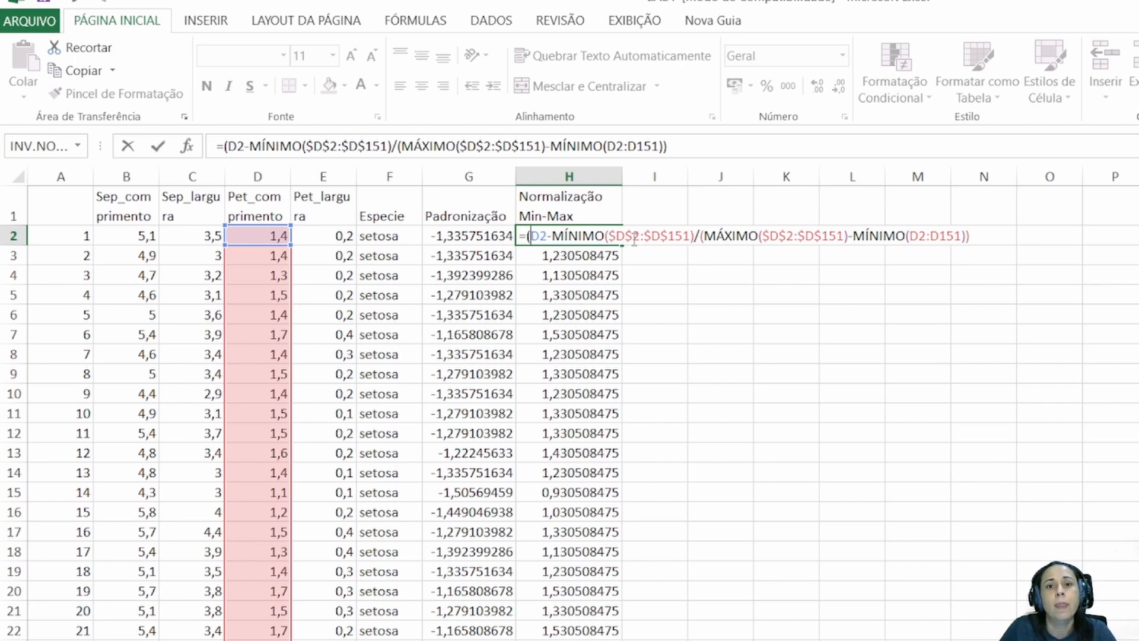
left_click(692, 236)
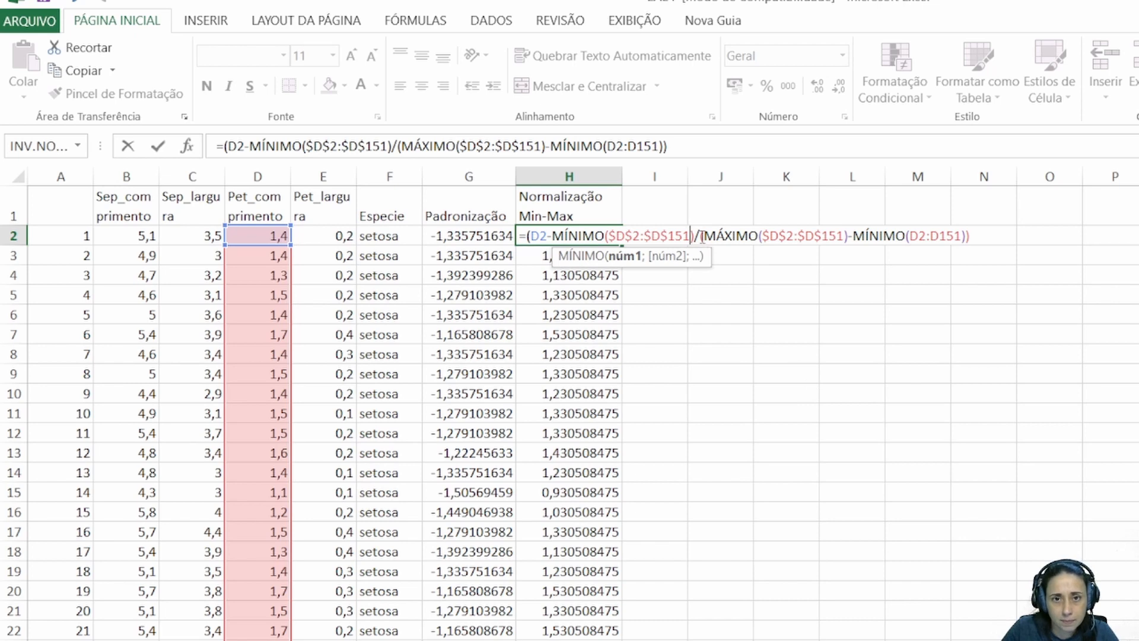
type(")")
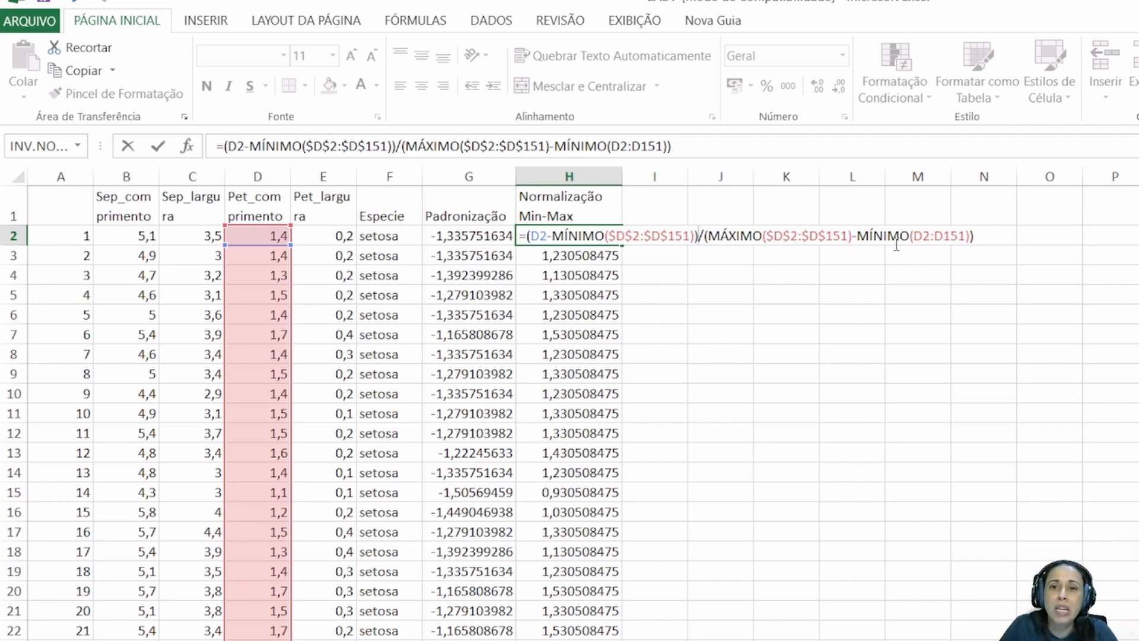
key("Return")
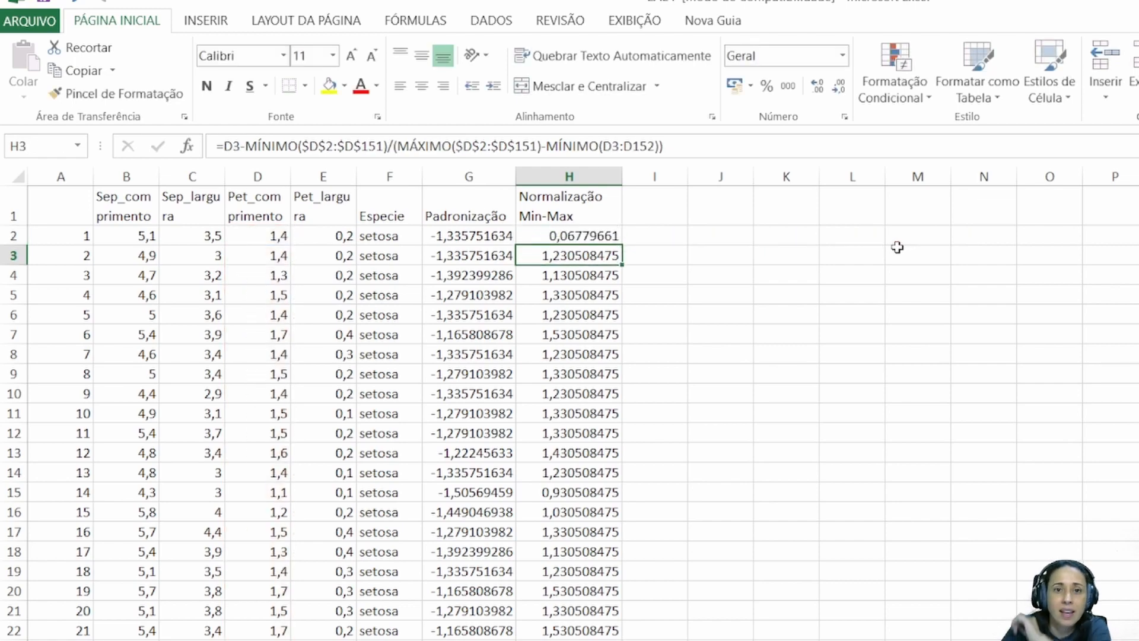
- Fill the corrected min-max formula from H2 down the data rows and review the Normalização Min-Max column
left_click(611, 236)
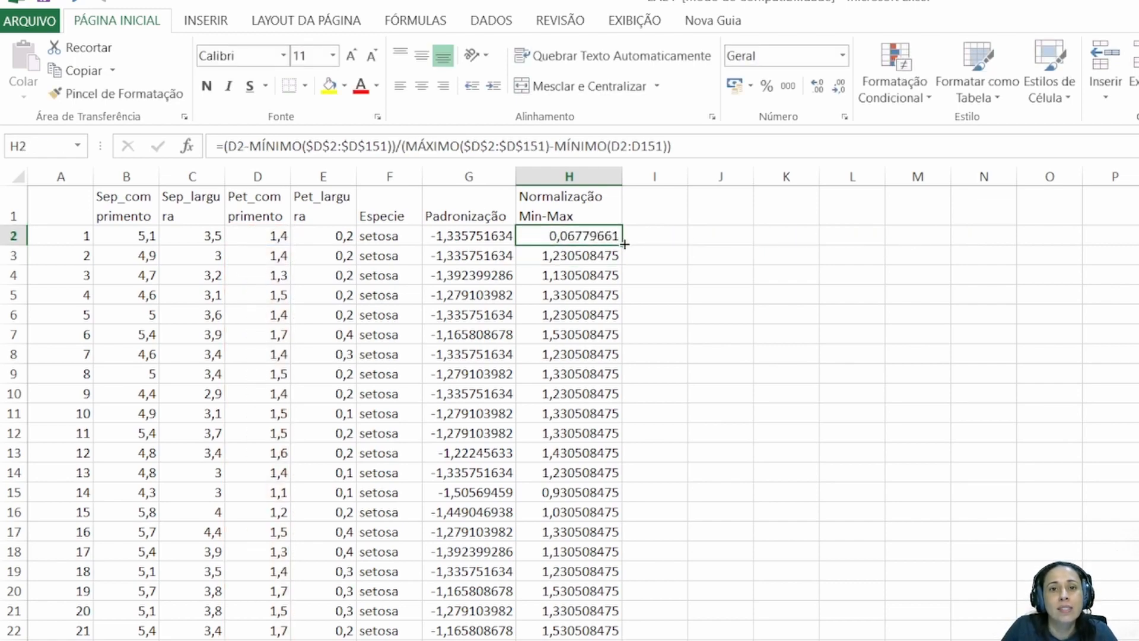
mouse_move(611, 236)
left_mouse_down()
mouse_move(641, 501)
mouse_move(640, 637)
left_mouse_up()
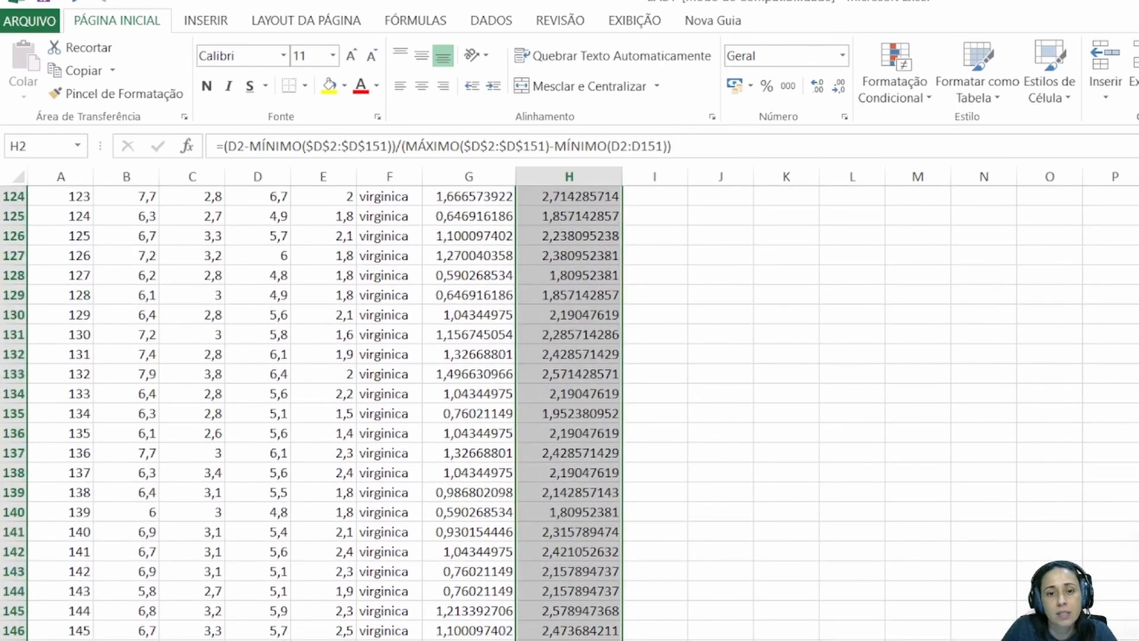
scroll(587, 546, "up", 20)
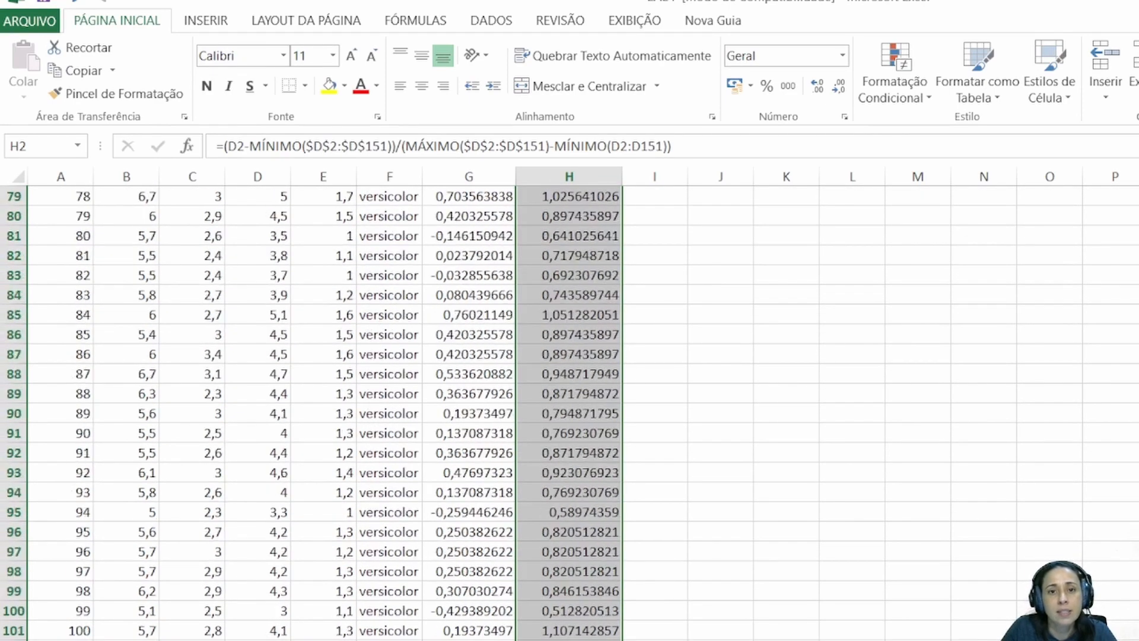
scroll(588, 545, "up", 12)
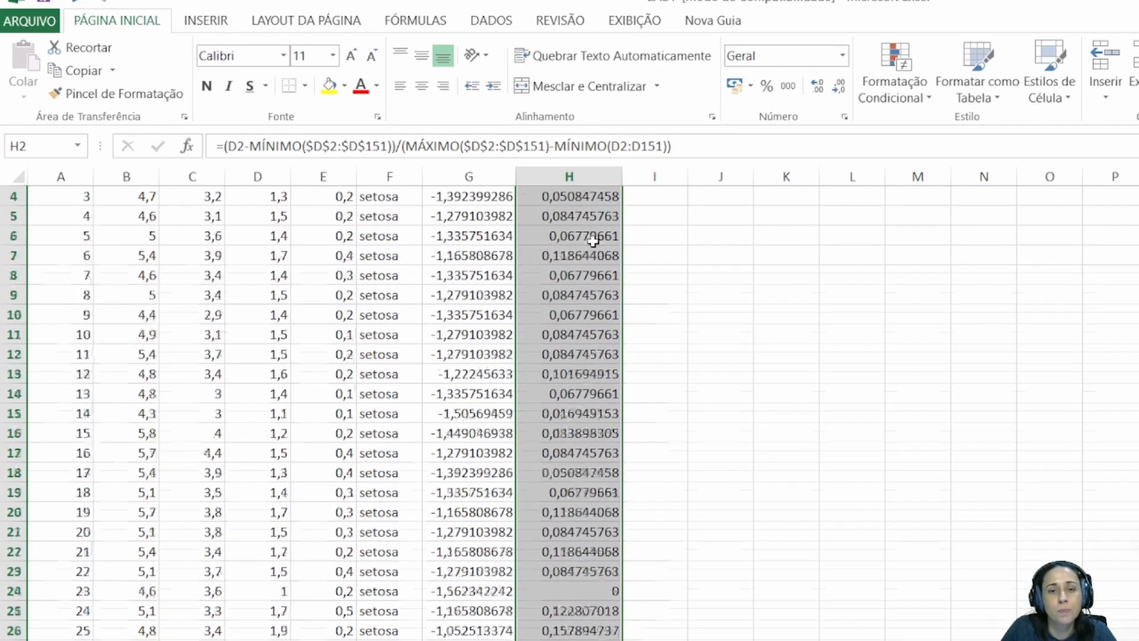
left_click(587, 235)
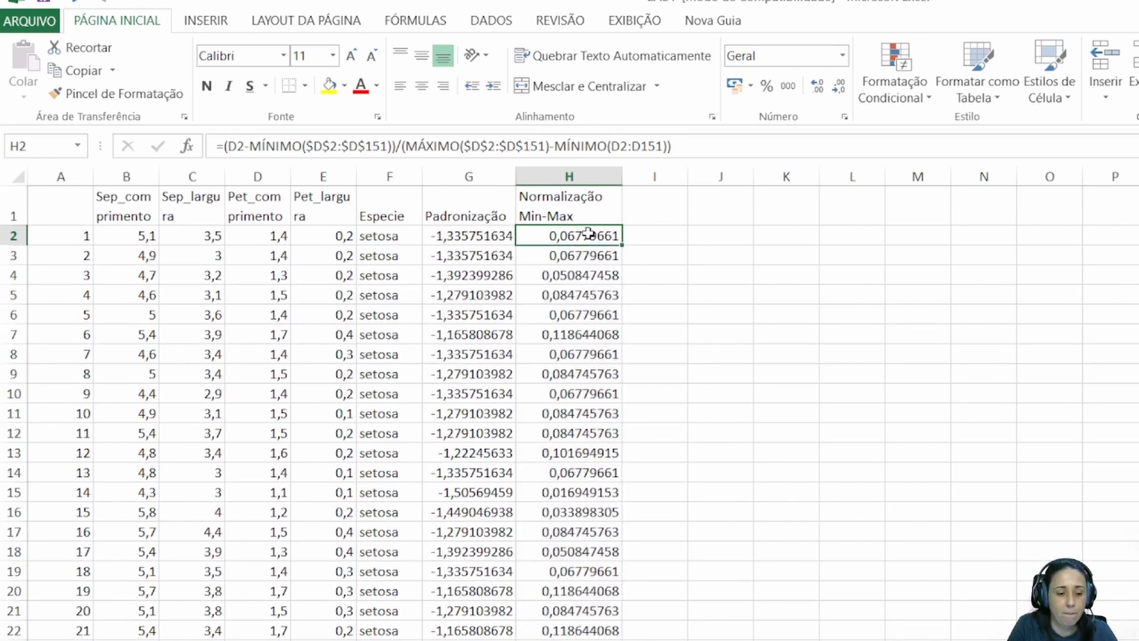
- Examine the cell references in the H2 and H3 min-max formulas, then return to H2
key("F2")
key("Return")
key("F2")
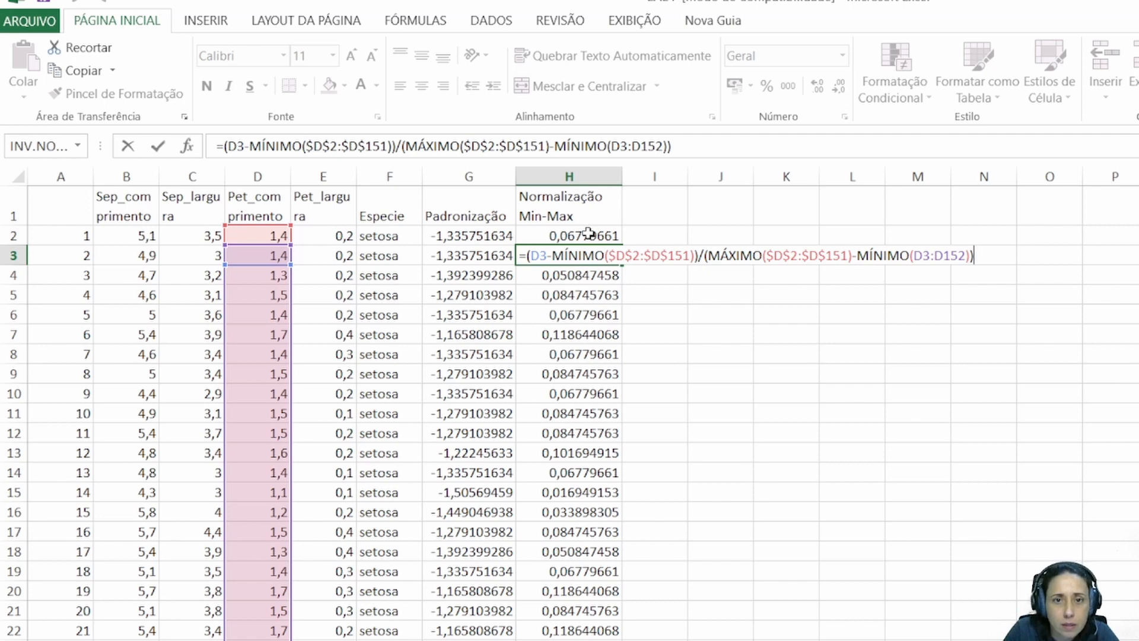
left_click(588, 235)
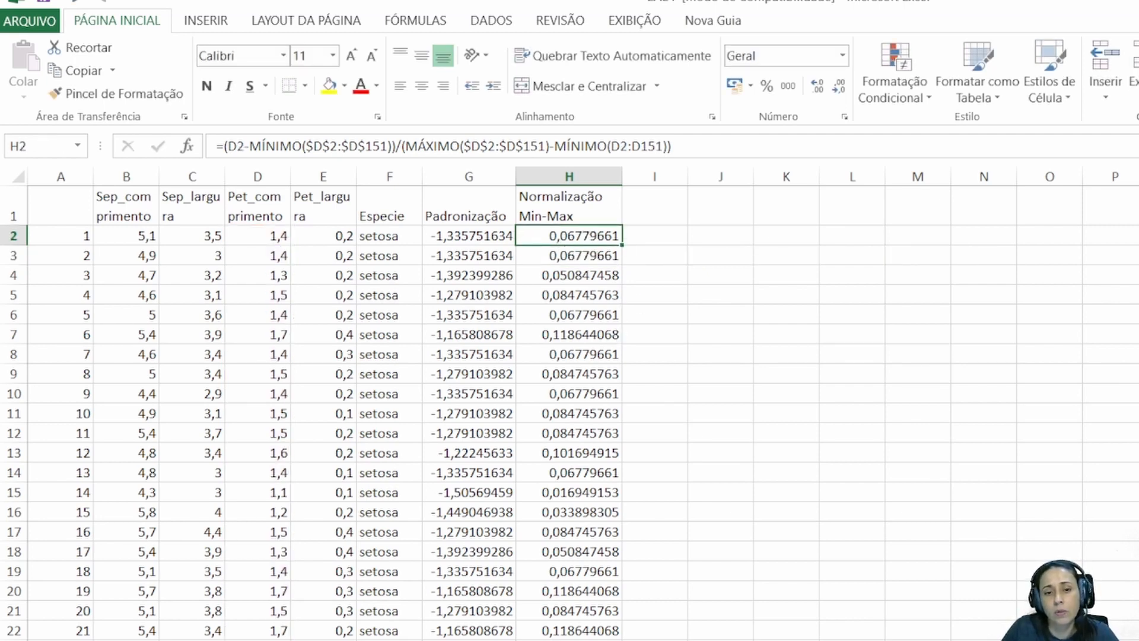
- Switch to RStudio, show the EAE_minmax data, and compare its pet_minmax values with Excel's Normalização Min-Max column
key("alt+Tab")
left_click(287, 67)
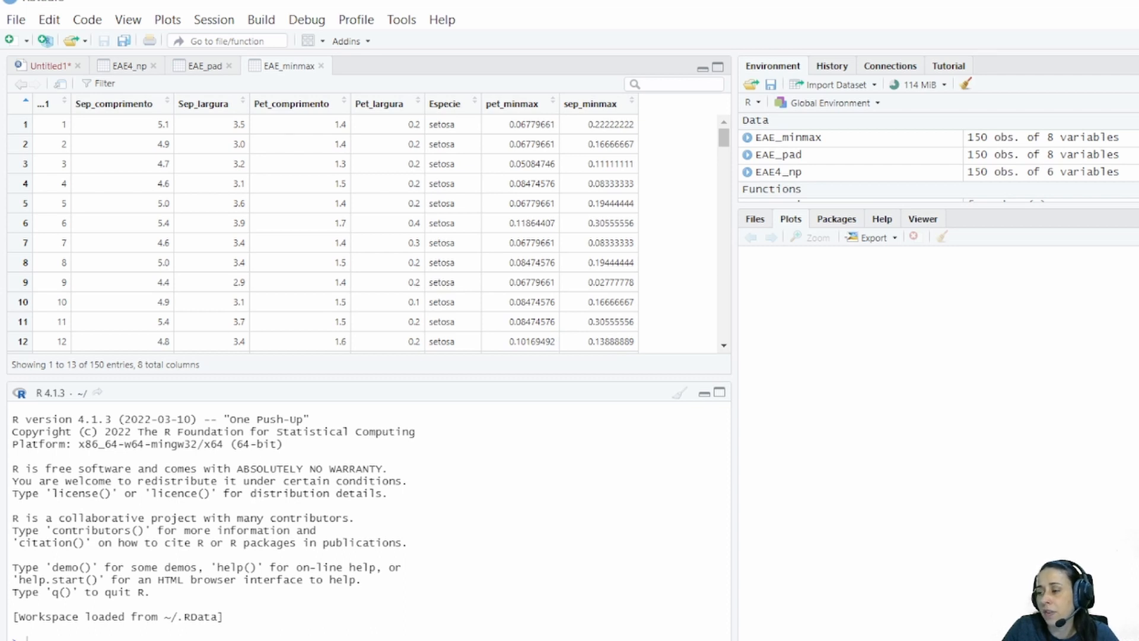
key("alt+Tab")
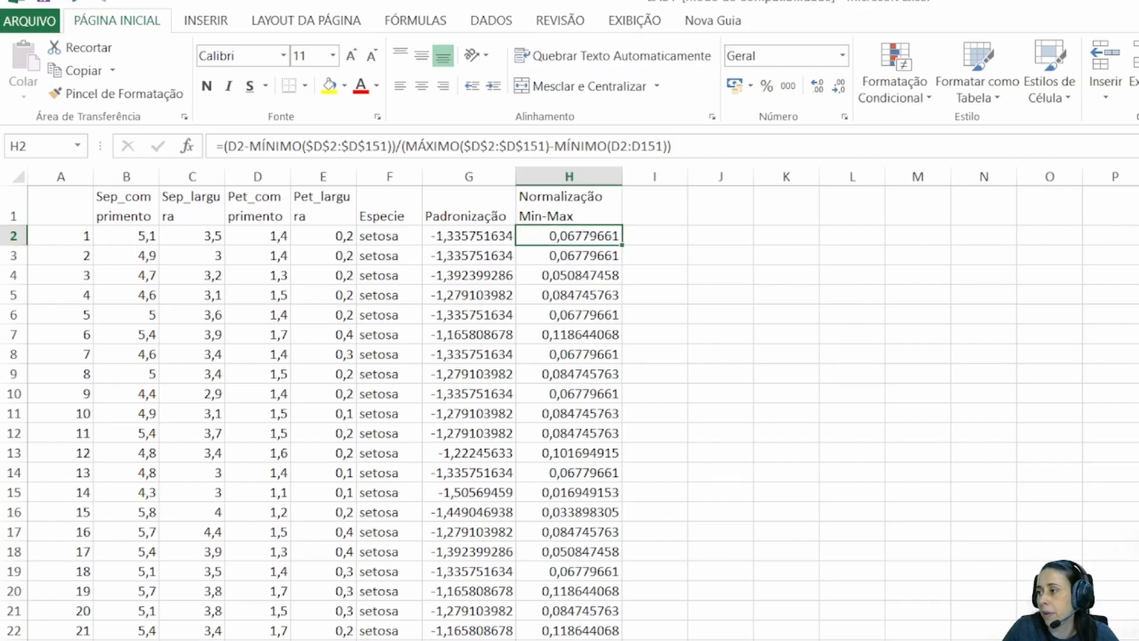
key("alt+Tab")
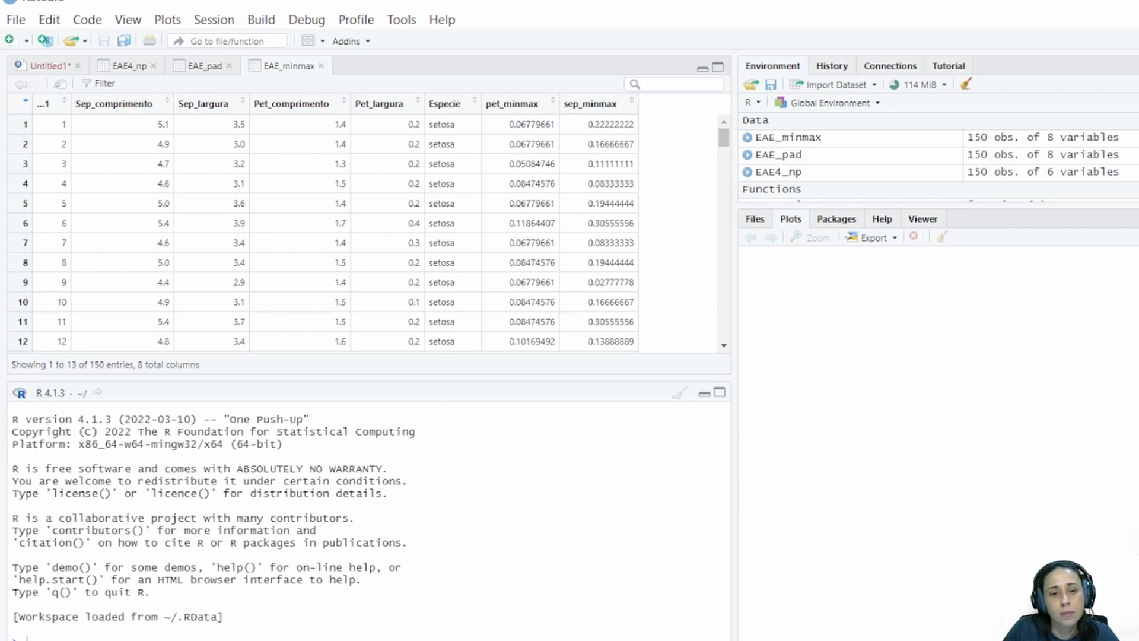
key("alt+Tab")
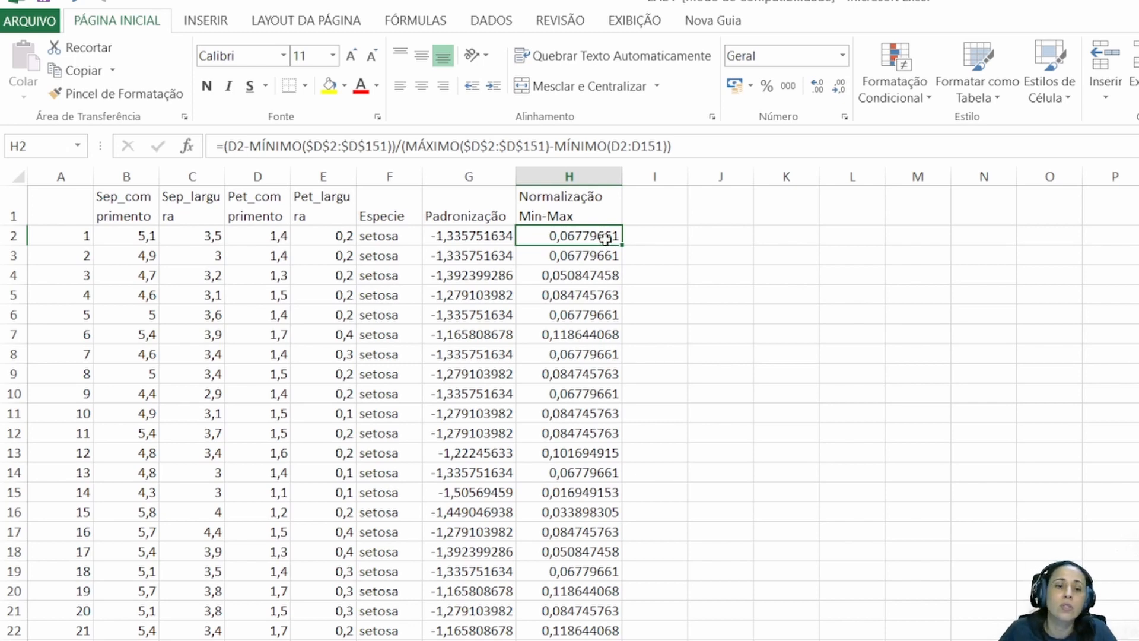
key("alt+Tab")
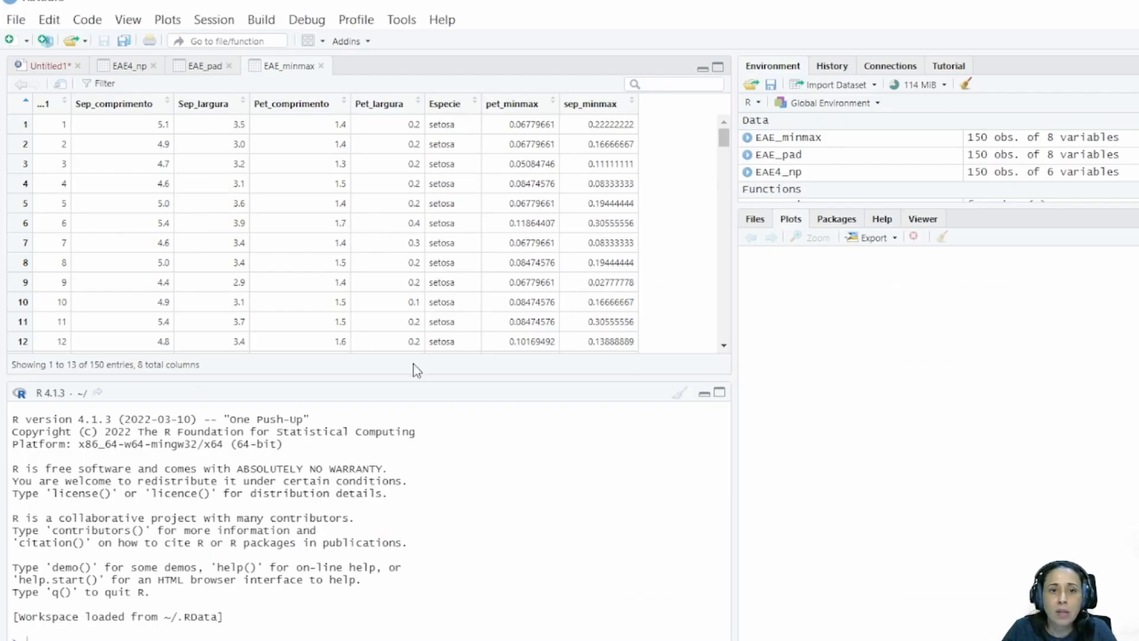
- Show the Untitled1 script and examine the library(dplyr) line and the %>% operator in the EAE_pad standardization code
left_click(50, 65)
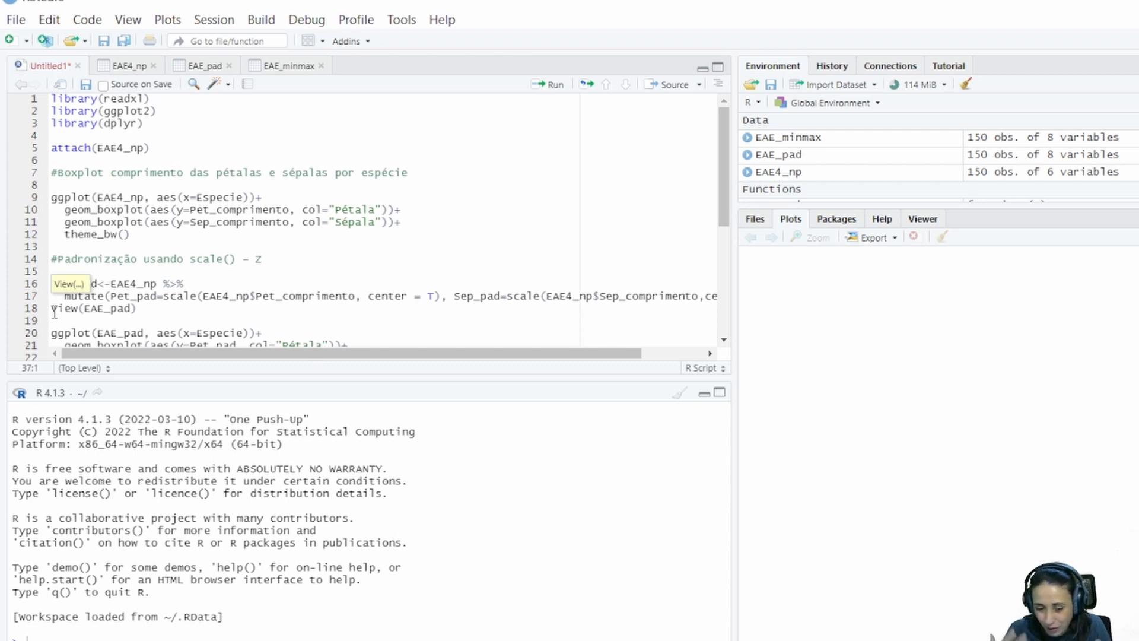
left_click(209, 284)
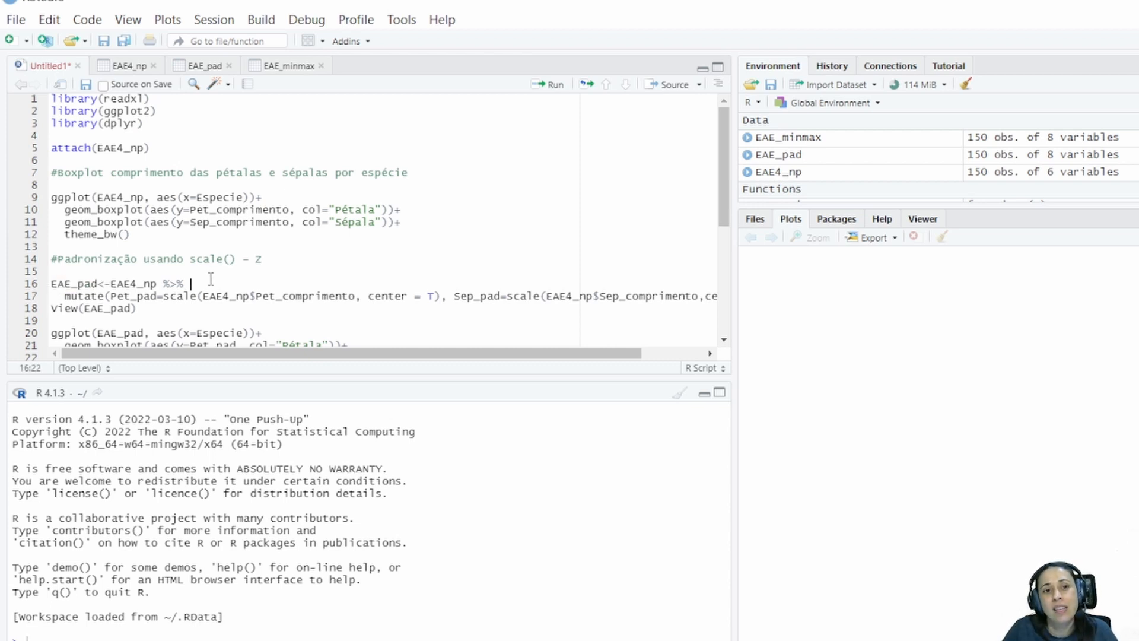
left_click_drag(149, 123, 91, 123)
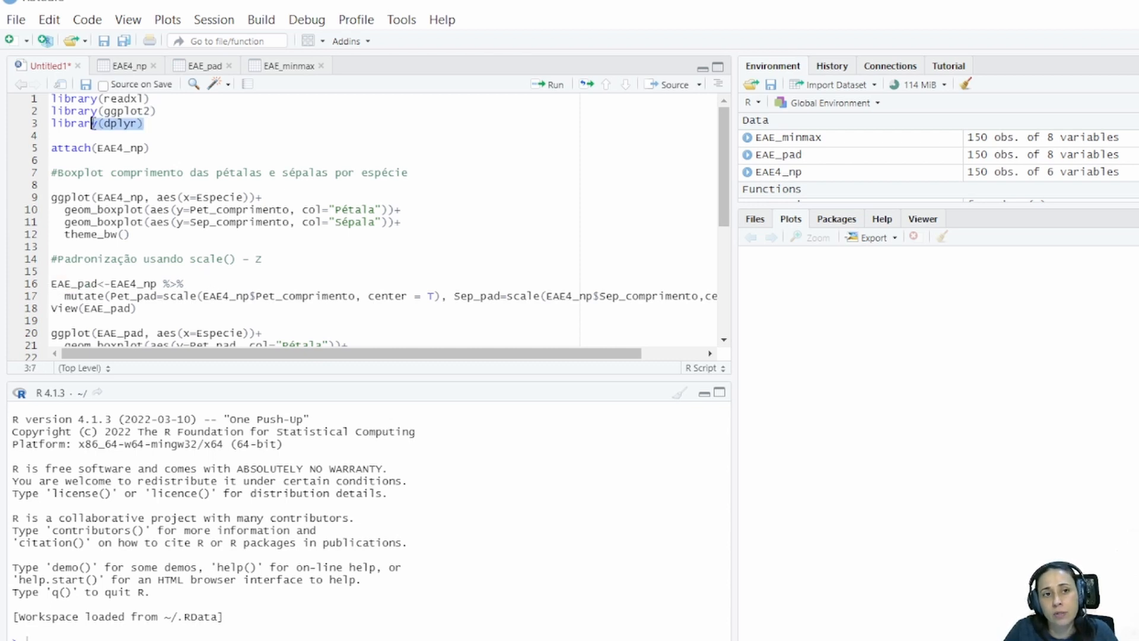
left_click_drag(165, 284, 191, 284)
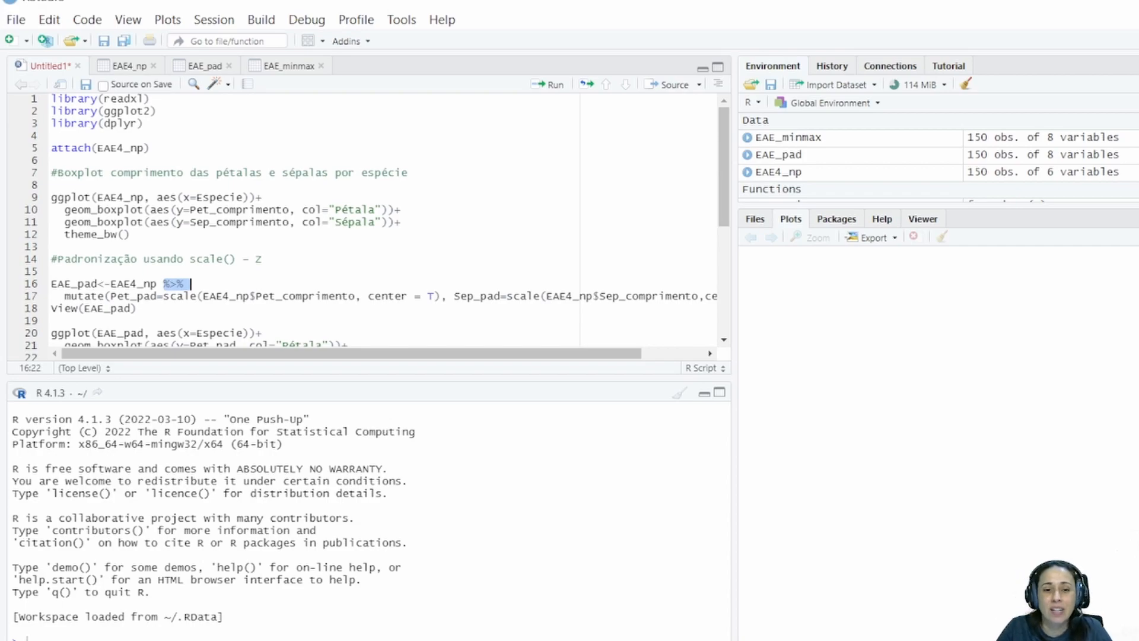
- Switch to Excel and compare the Padronização and Normalização Min-Max columns, finishing on cell H2
key("alt+Tab")
left_click(455, 237)
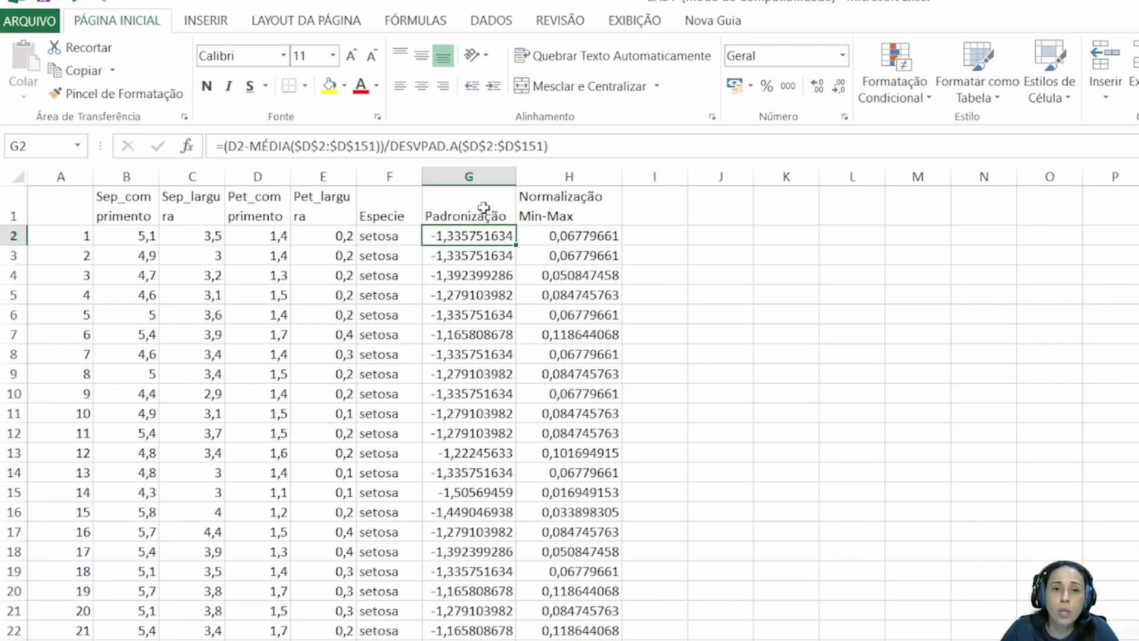
left_click_drag(456, 176, 536, 174)
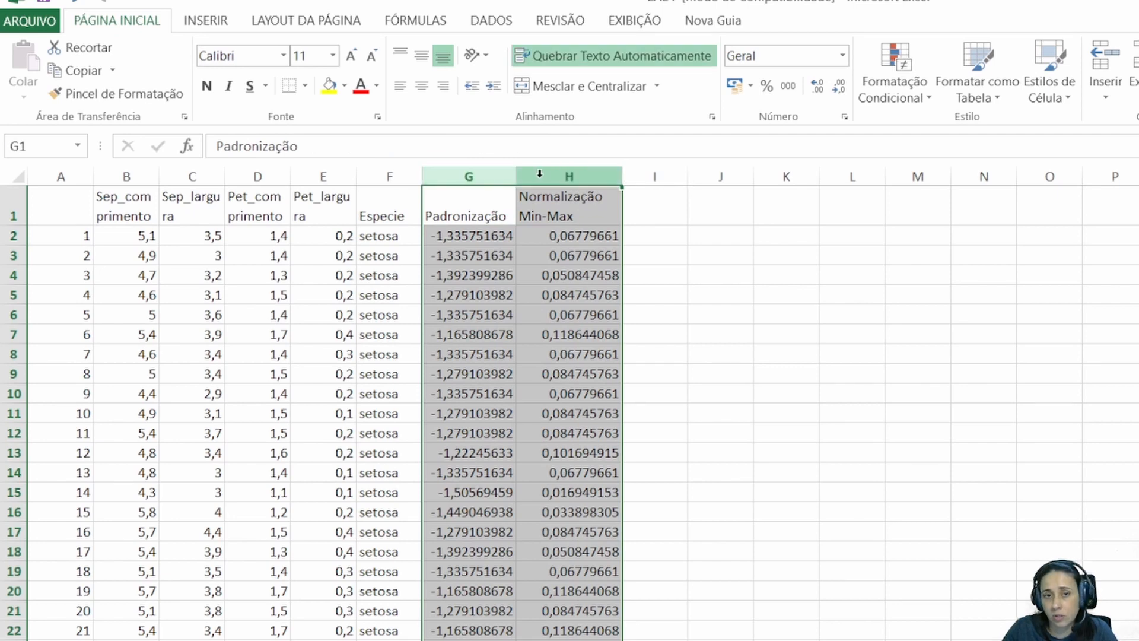
left_click(471, 176)
left_click(556, 171)
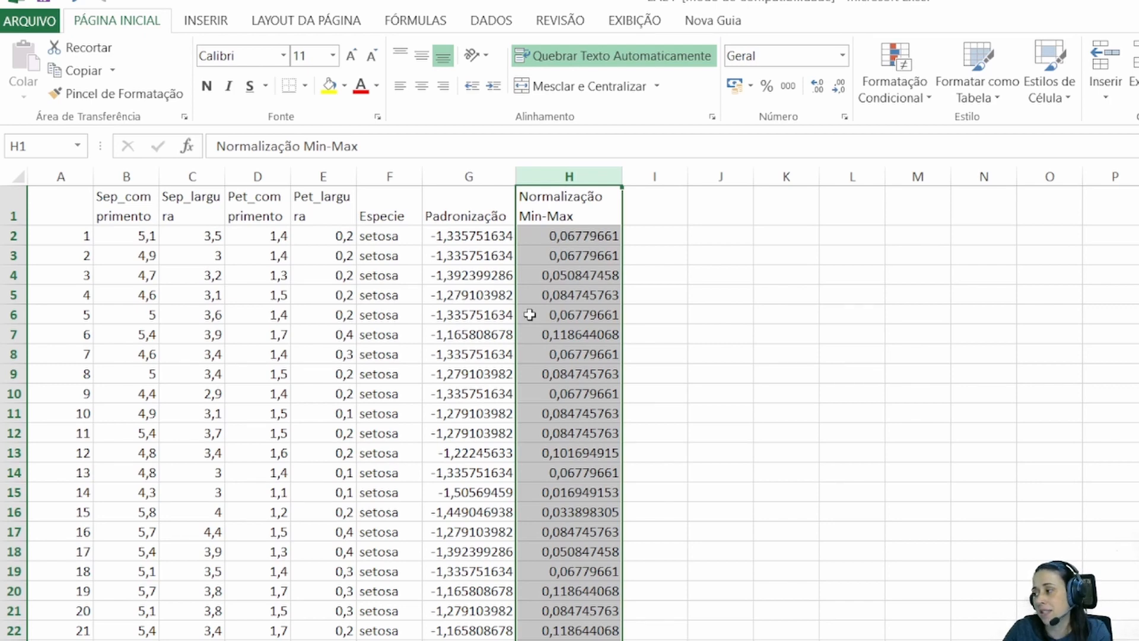
left_click(554, 236)
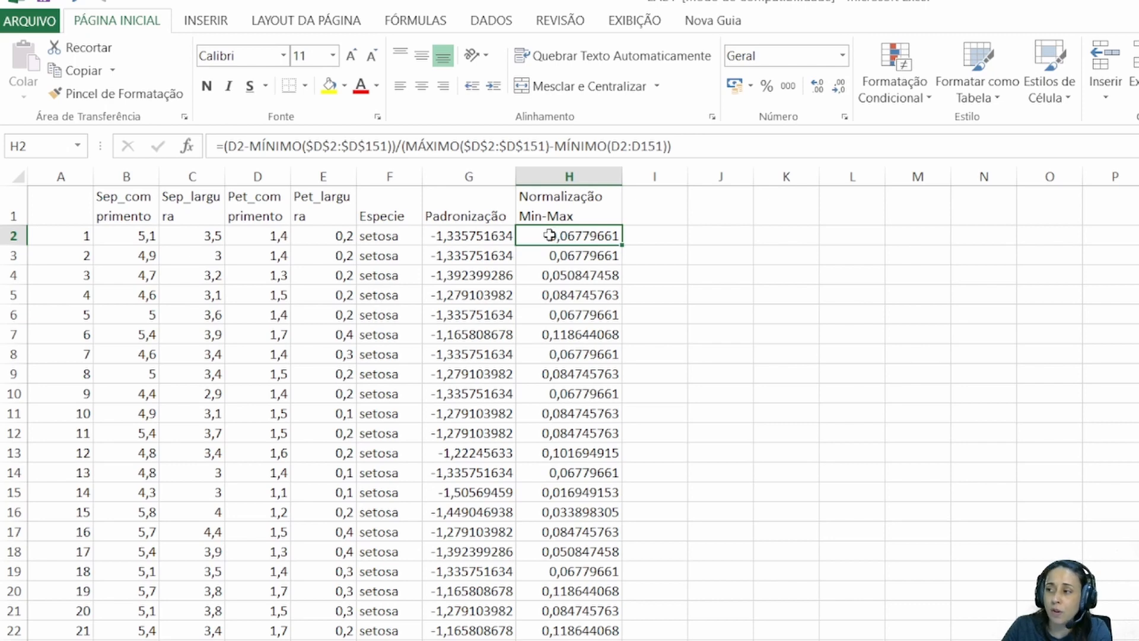